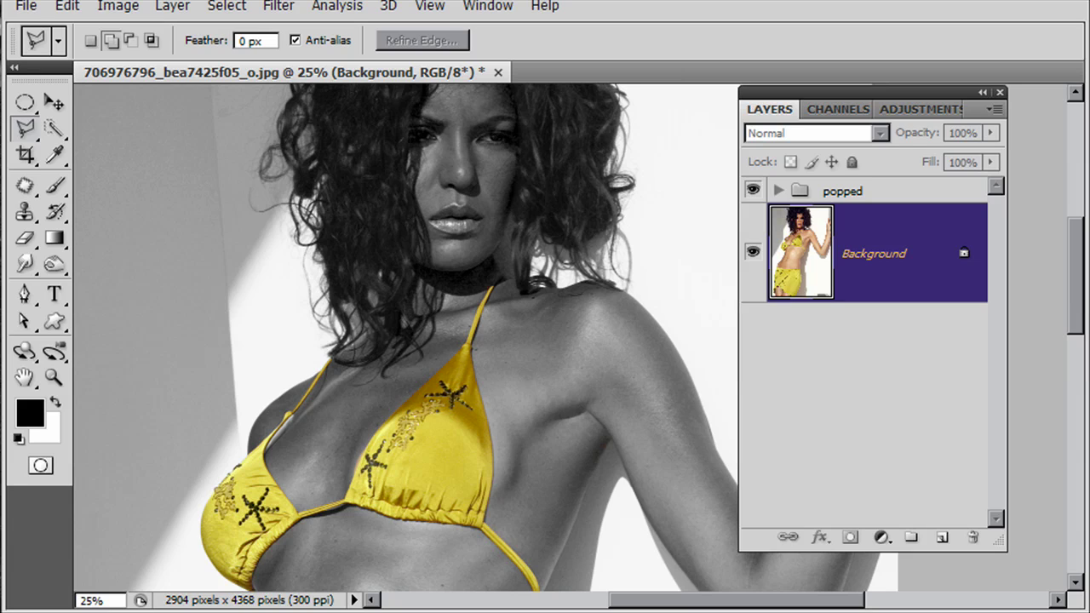
# Step: Toggle the 'popped' group off, on and off to reveal the original colour photo, then view its channels
pyautogui.click(754, 191)
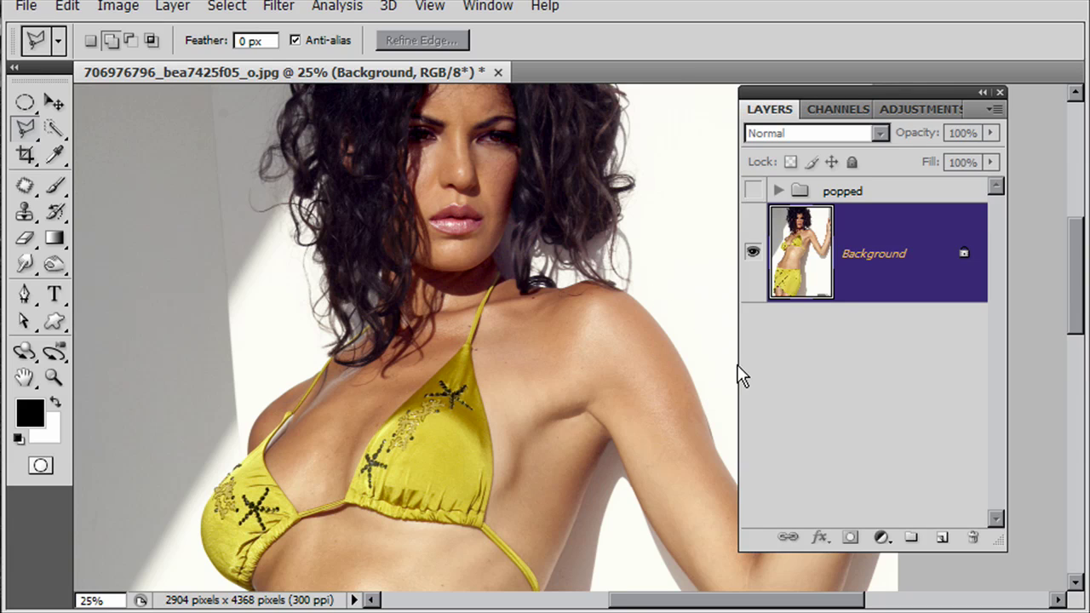
pyautogui.click(753, 192)
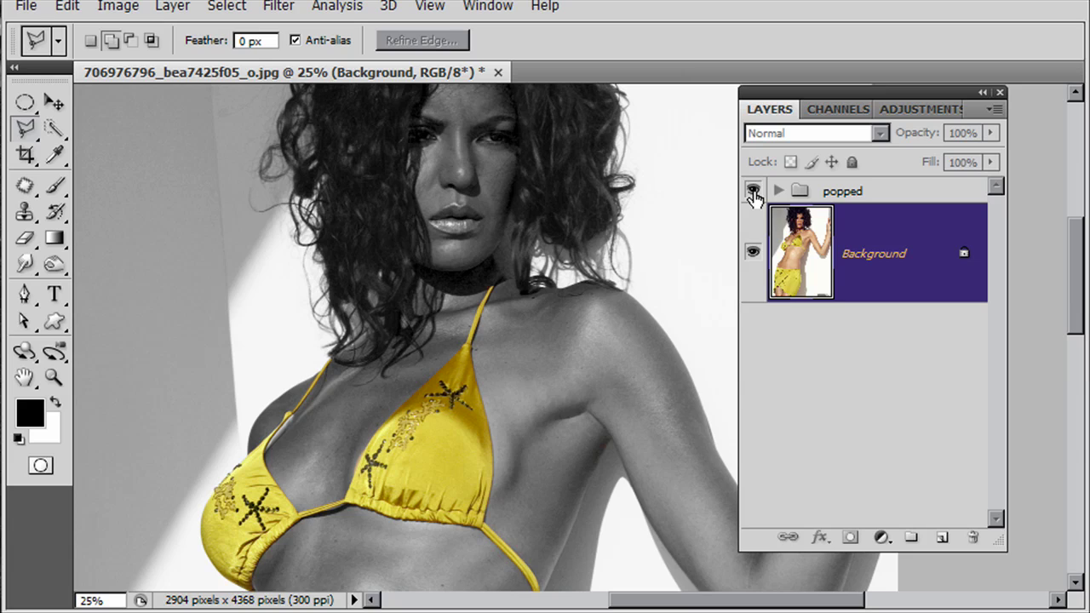
pyautogui.click(753, 191)
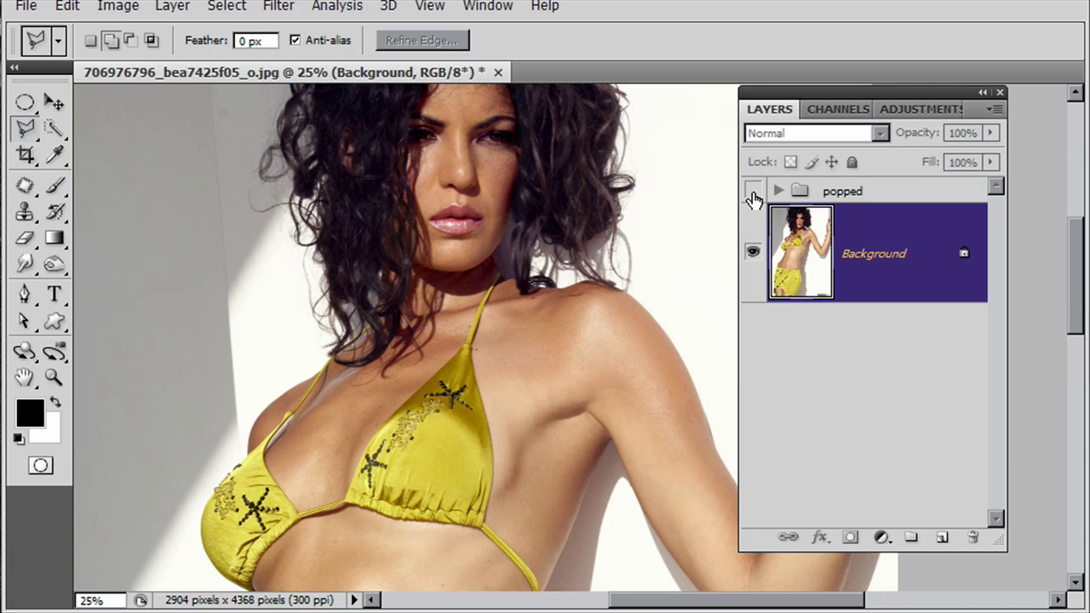
pyautogui.click(834, 111)
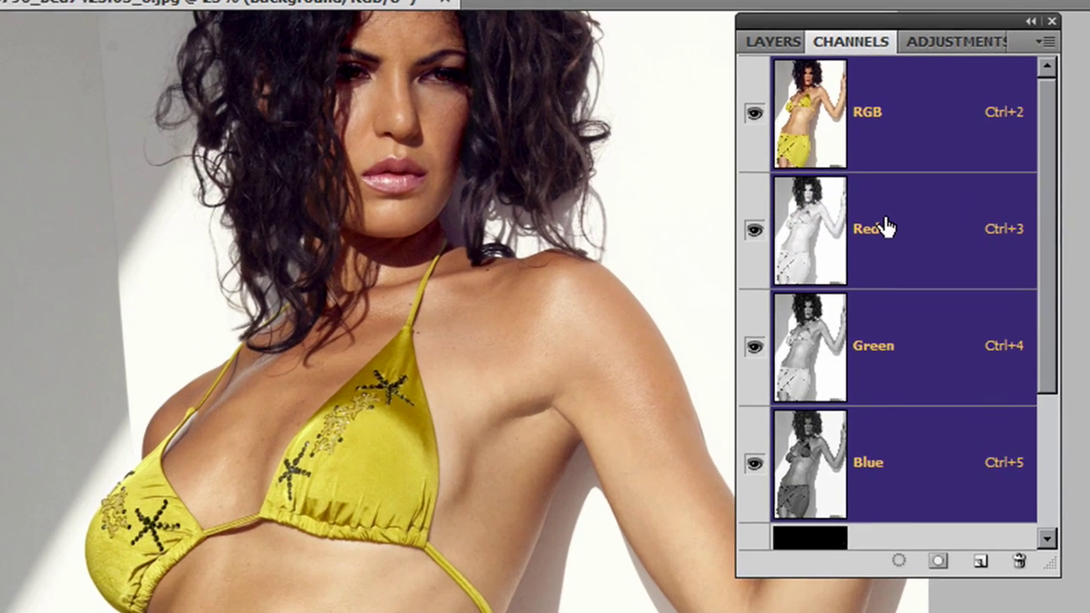
pyautogui.click(866, 262)
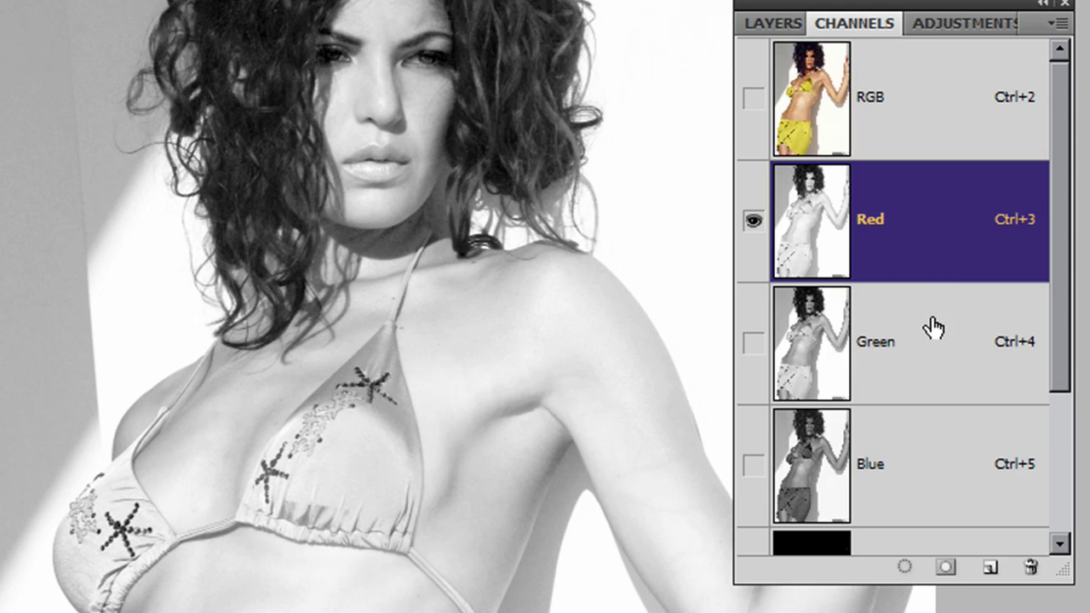
pyautogui.click(944, 373)
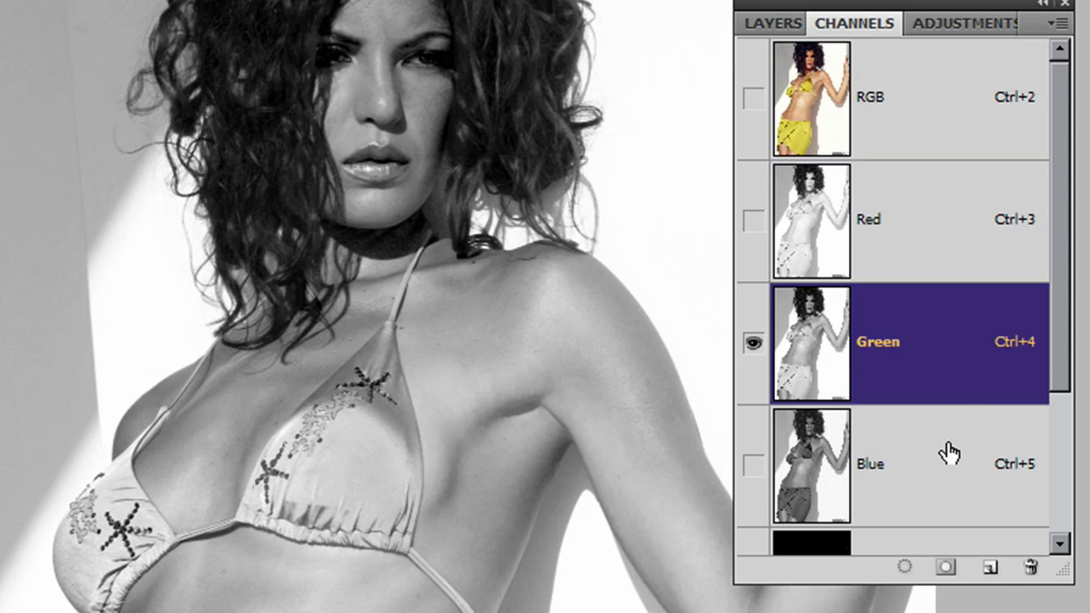
pyautogui.click(948, 459)
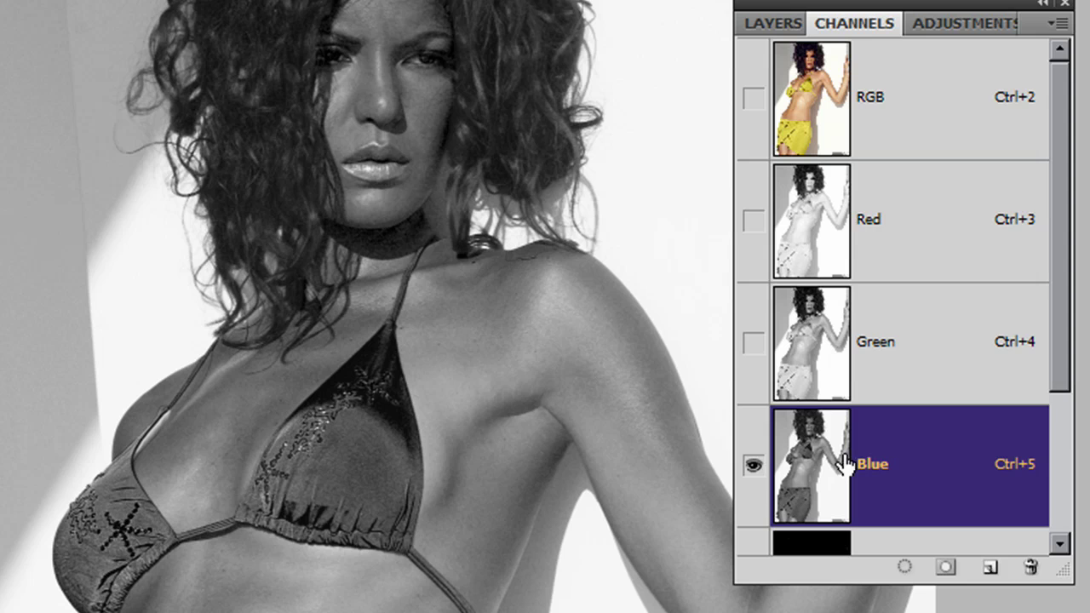
pyautogui.click(914, 341)
pyautogui.click(917, 269)
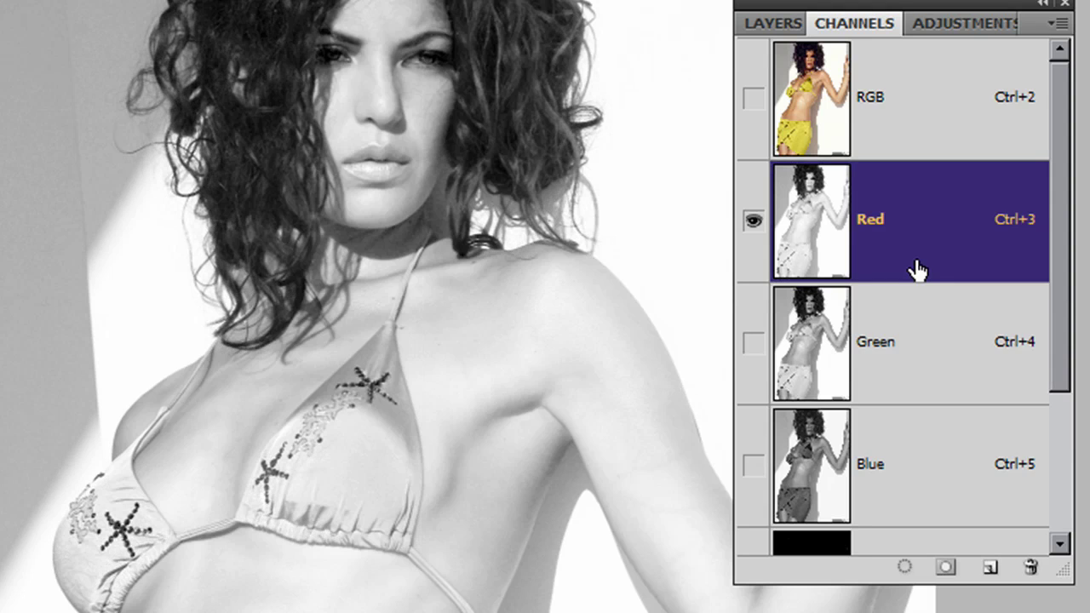
pyautogui.click(951, 449)
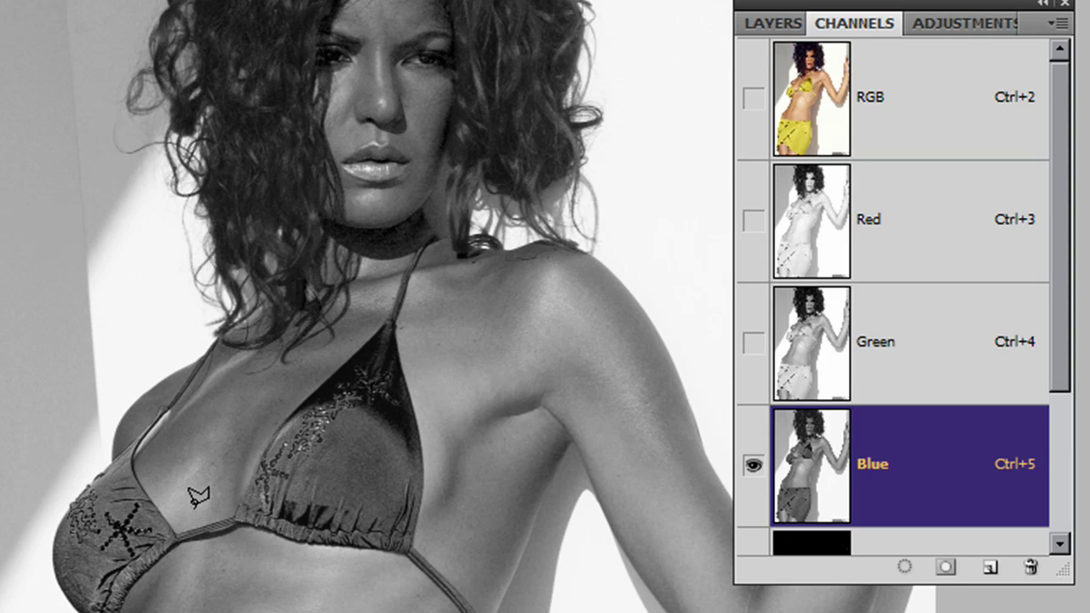
pyautogui.click(916, 141)
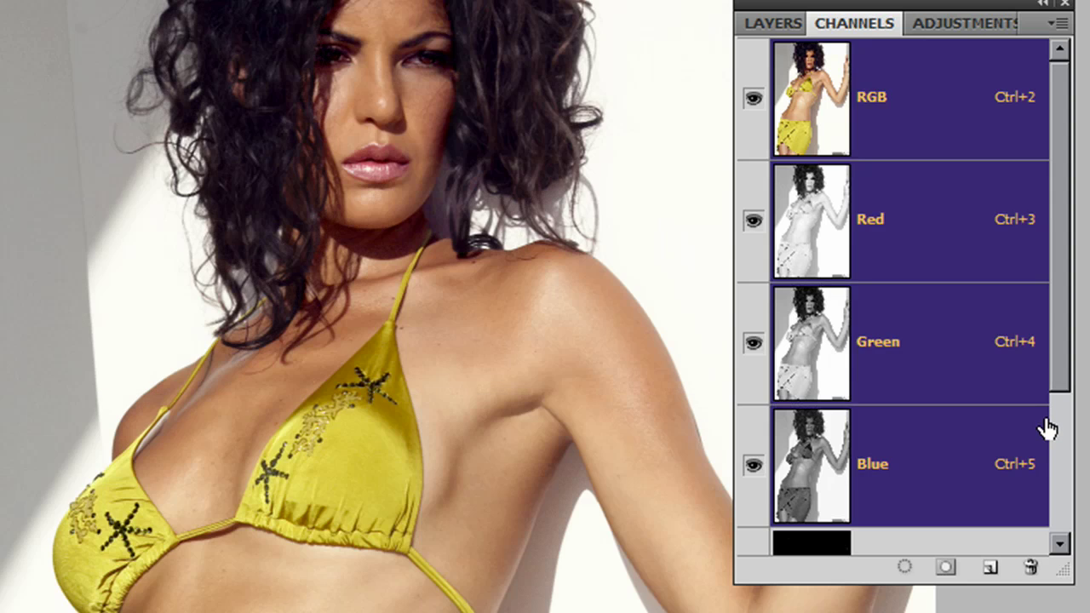
pyautogui.click(775, 23)
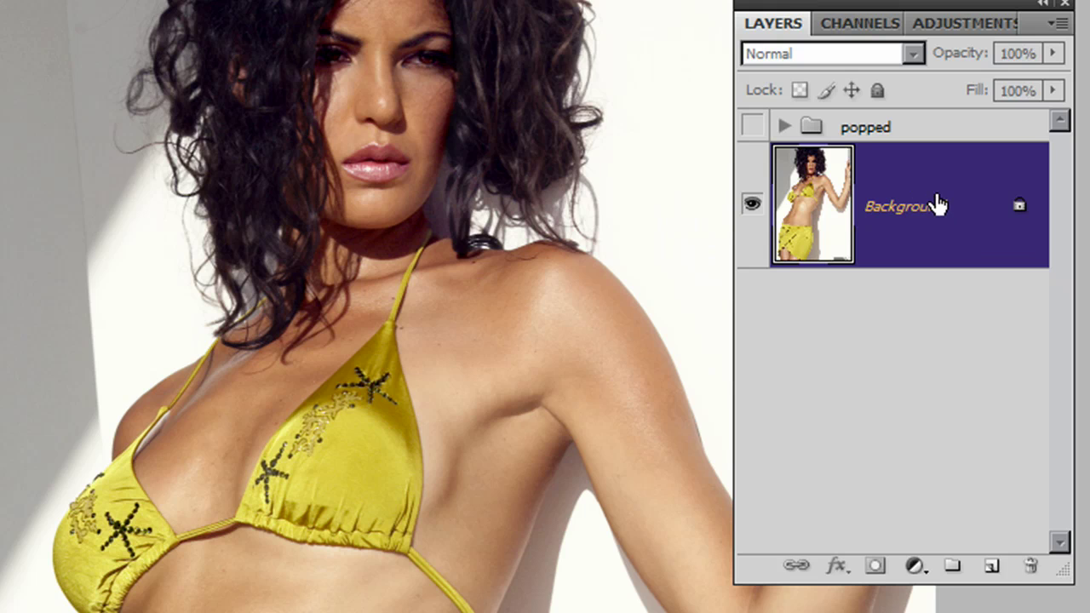
pyautogui.click(913, 566)
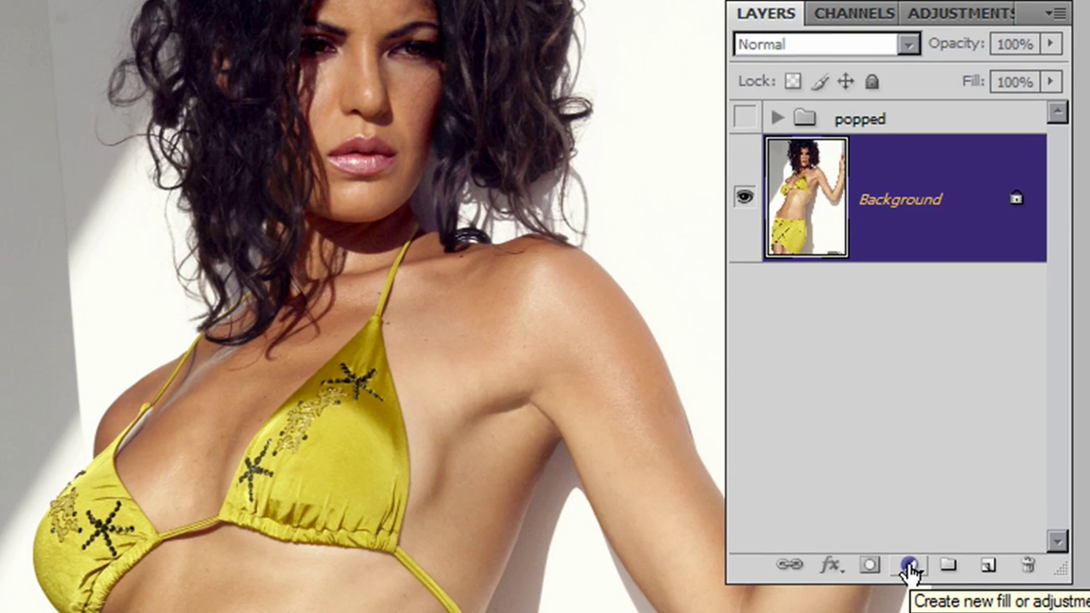
# Step: Add a Black & White adjustment layer with Reds at 158 and Yellows at -158
pyautogui.click(914, 567)
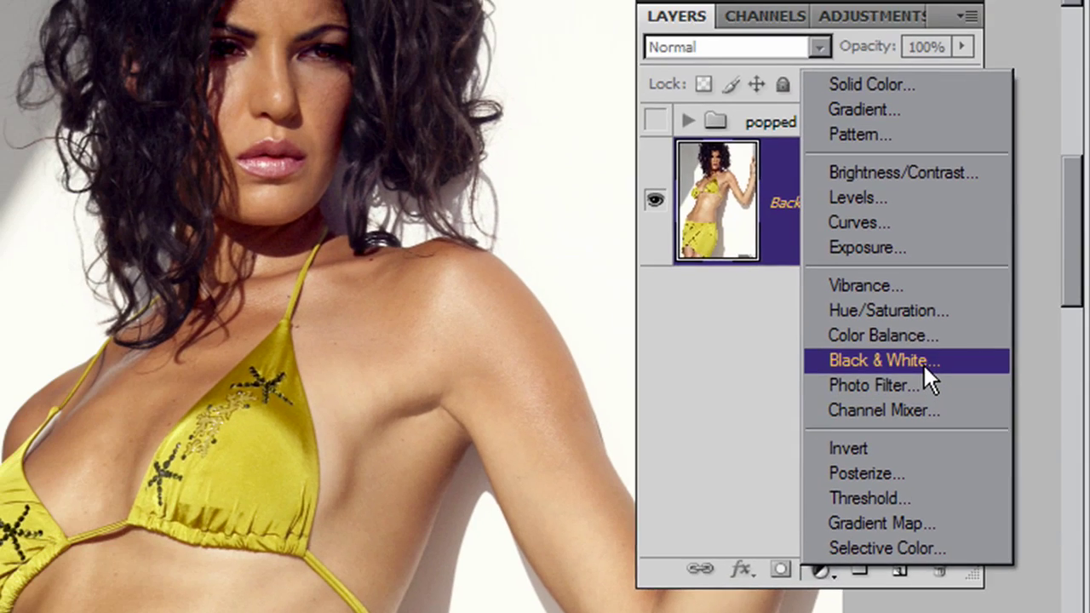
pyautogui.click(945, 256)
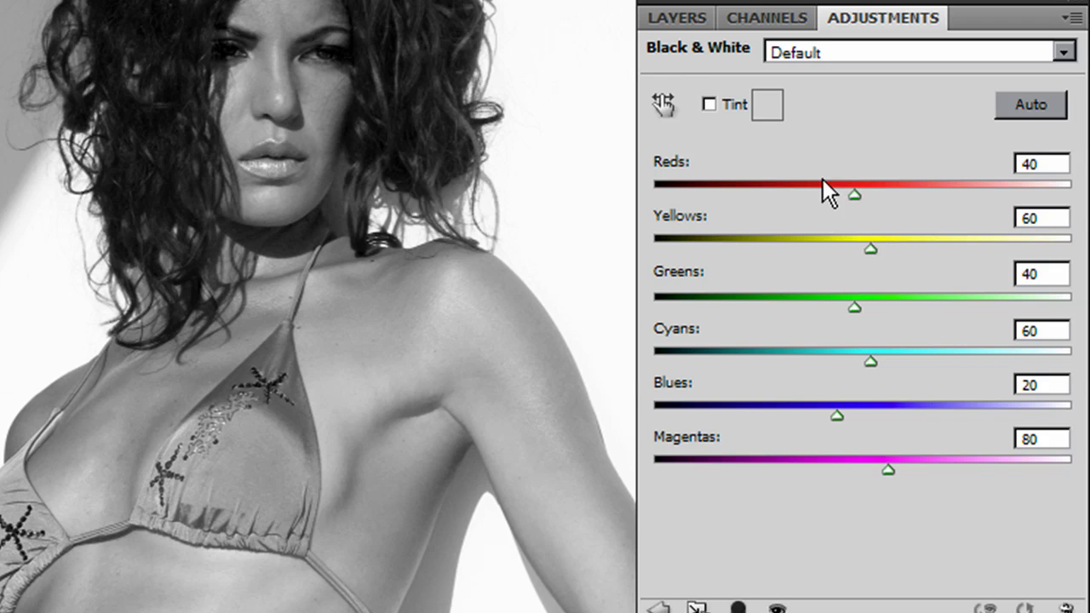
pyautogui.moveTo(872, 247); pyautogui.dragTo(746, 250)
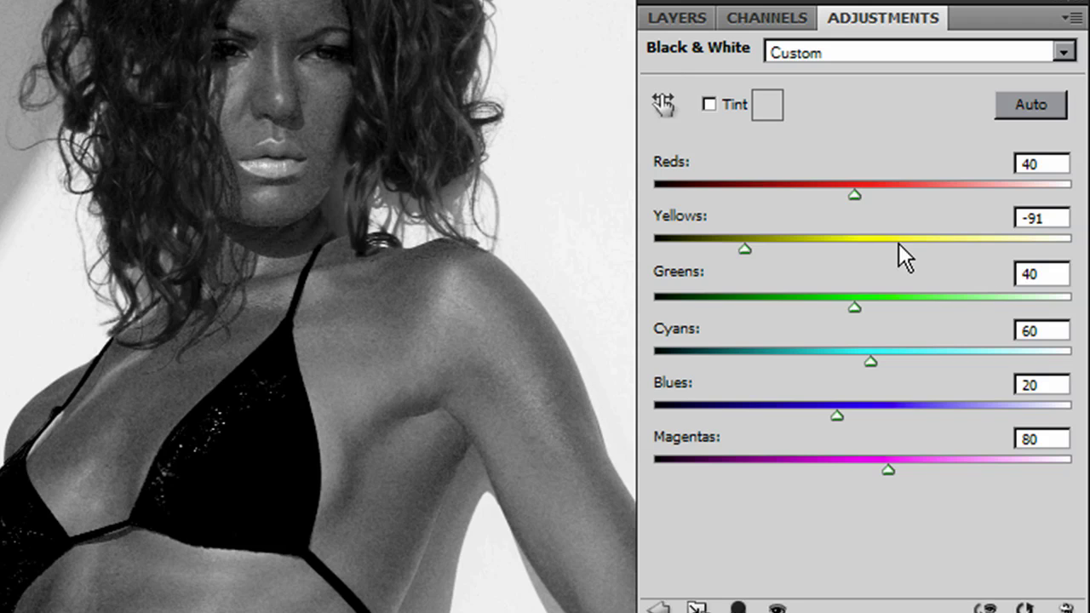
pyautogui.moveTo(856, 197); pyautogui.dragTo(953, 192)
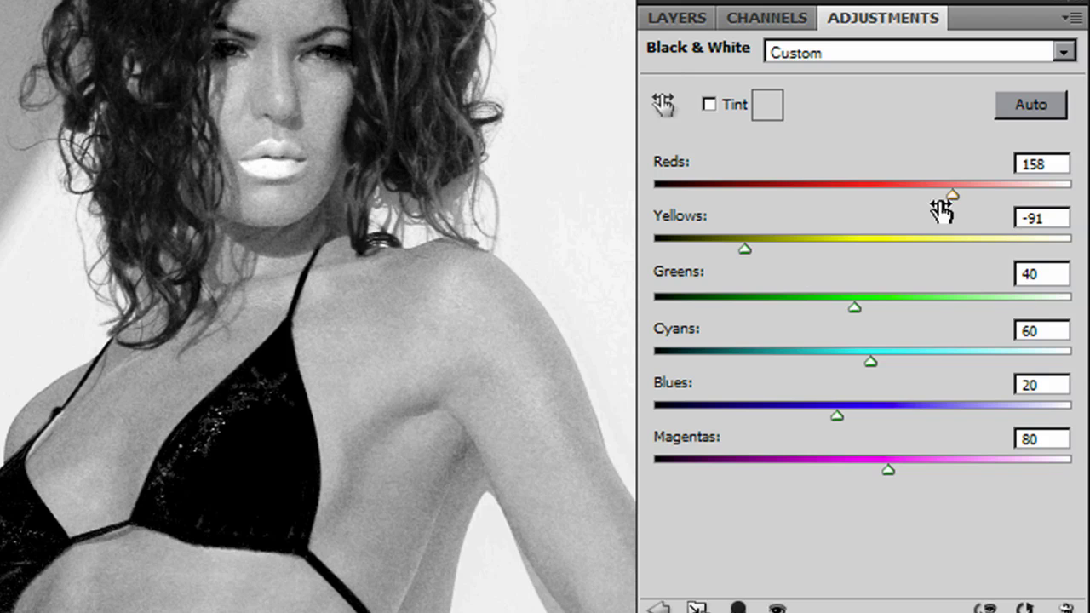
pyautogui.moveTo(748, 252); pyautogui.dragTo(689, 251)
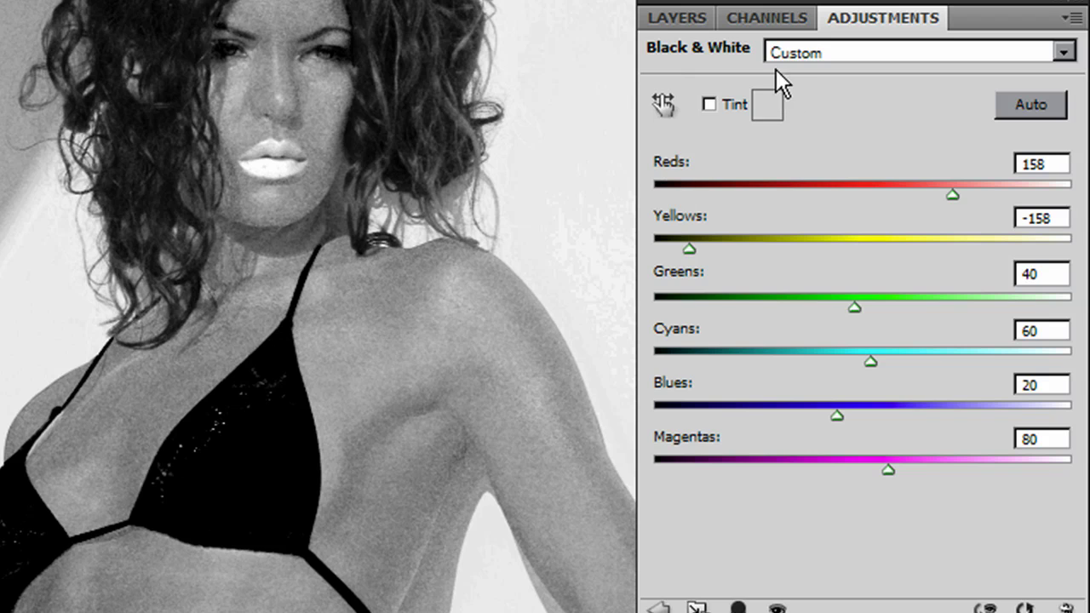
pyautogui.click(764, 19)
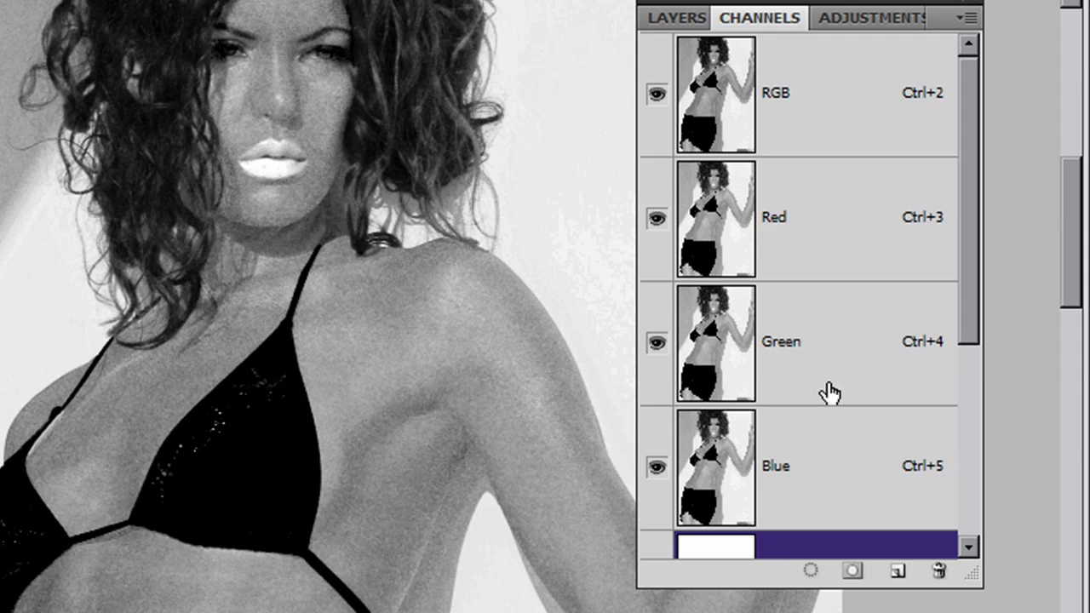
# Step: Compare the Red, Green and Blue channels, then duplicate Blue and invert it as Blue copy 3
pyautogui.click(813, 449)
pyautogui.click(799, 344)
pyautogui.click(809, 239)
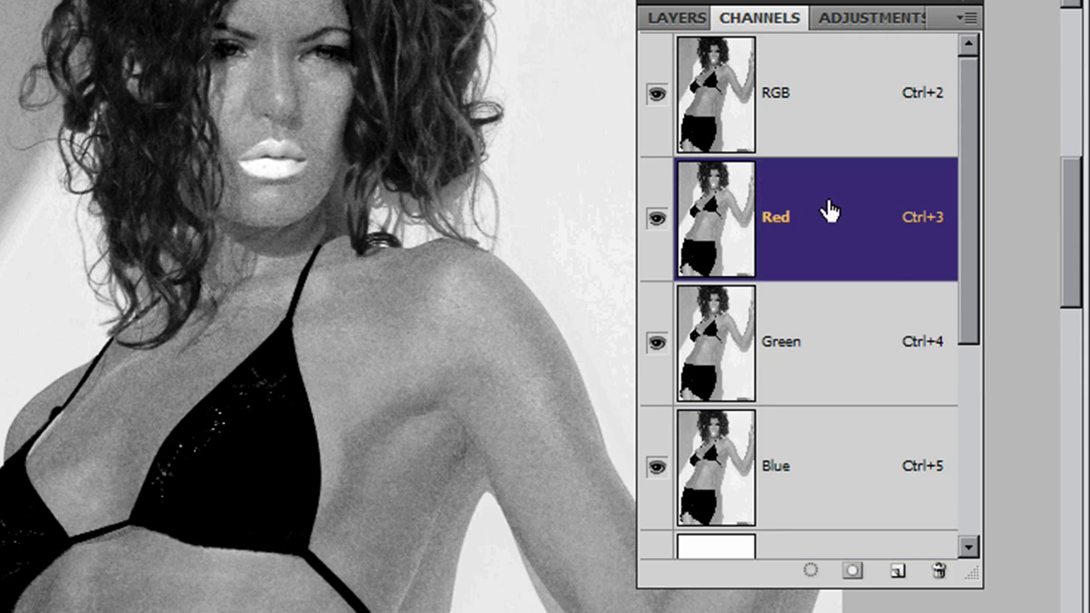
pyautogui.click(883, 457)
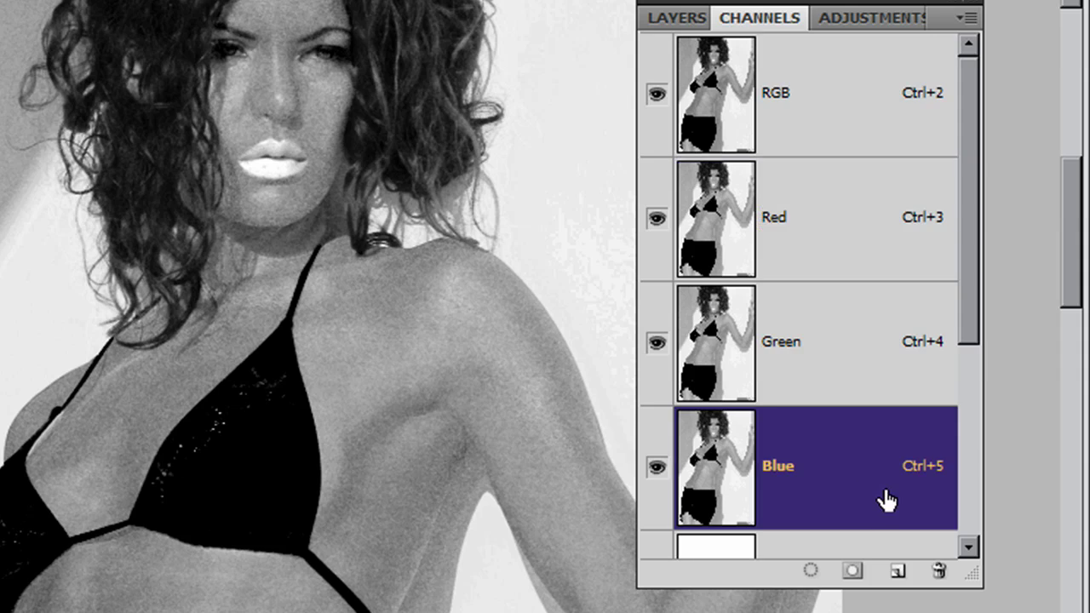
pyautogui.moveTo(809, 450); pyautogui.dragTo(900, 573)
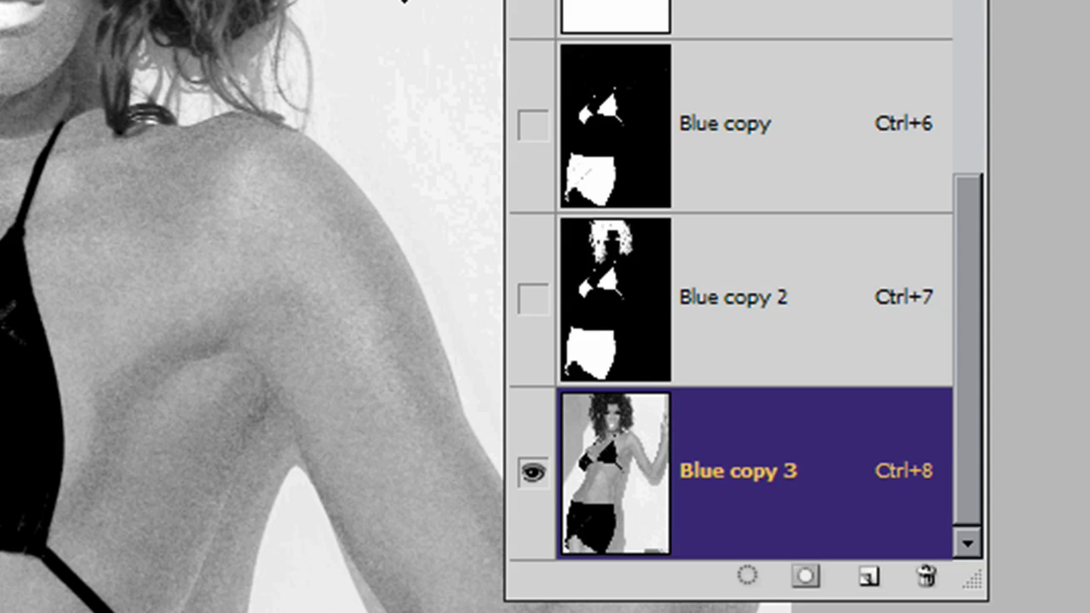
pyautogui.hotkey('ctrl', 'i')
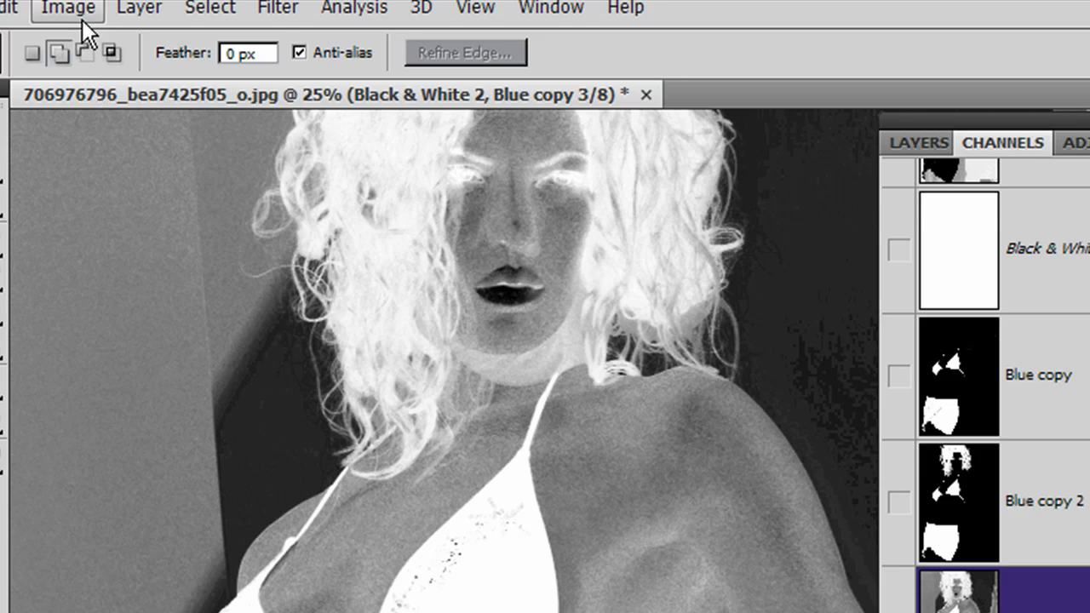
pyautogui.click(81, 11)
# Step: Apply Levels to Blue copy 3 with input levels of about 125, 0.23 and 227
pyautogui.moveTo(80, 77)
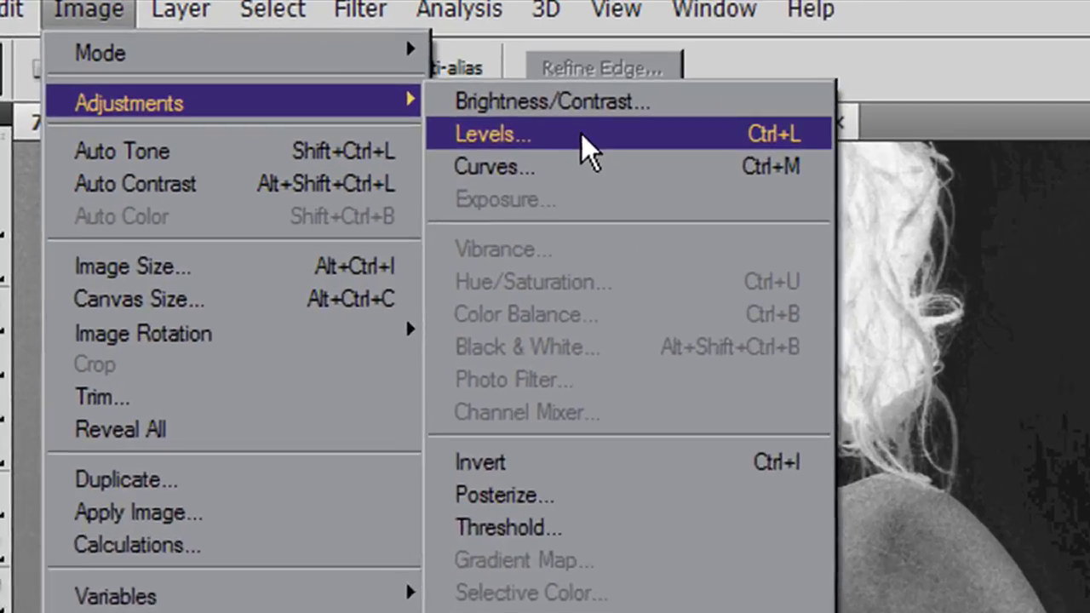
pyautogui.click(587, 149)
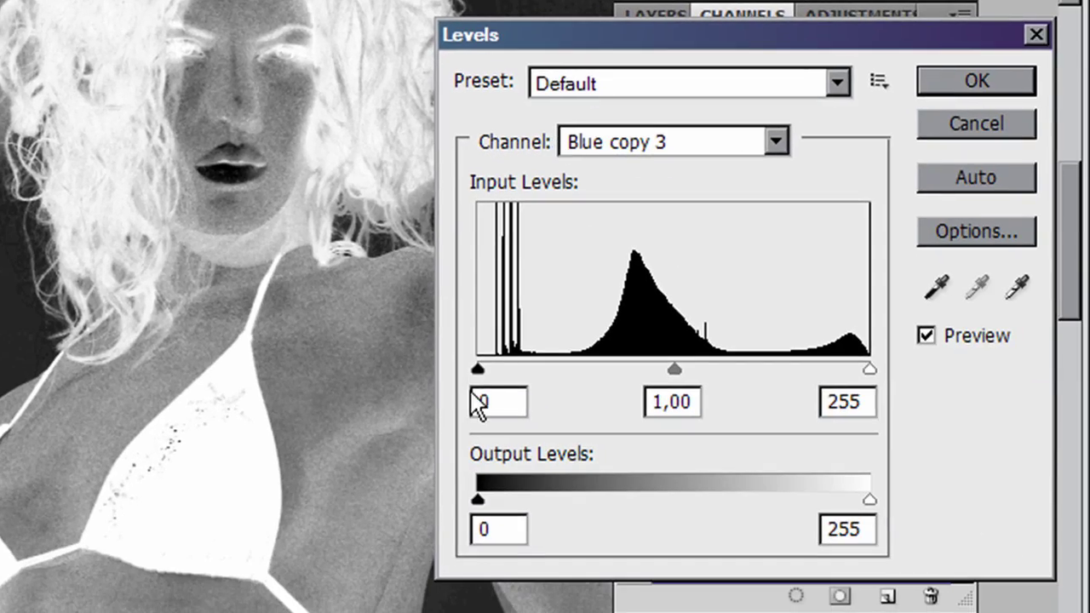
pyautogui.moveTo(492, 373); pyautogui.dragTo(625, 371)
pyautogui.moveTo(873, 369); pyautogui.dragTo(812, 372)
pyautogui.moveTo(716, 370); pyautogui.dragTo(790, 358)
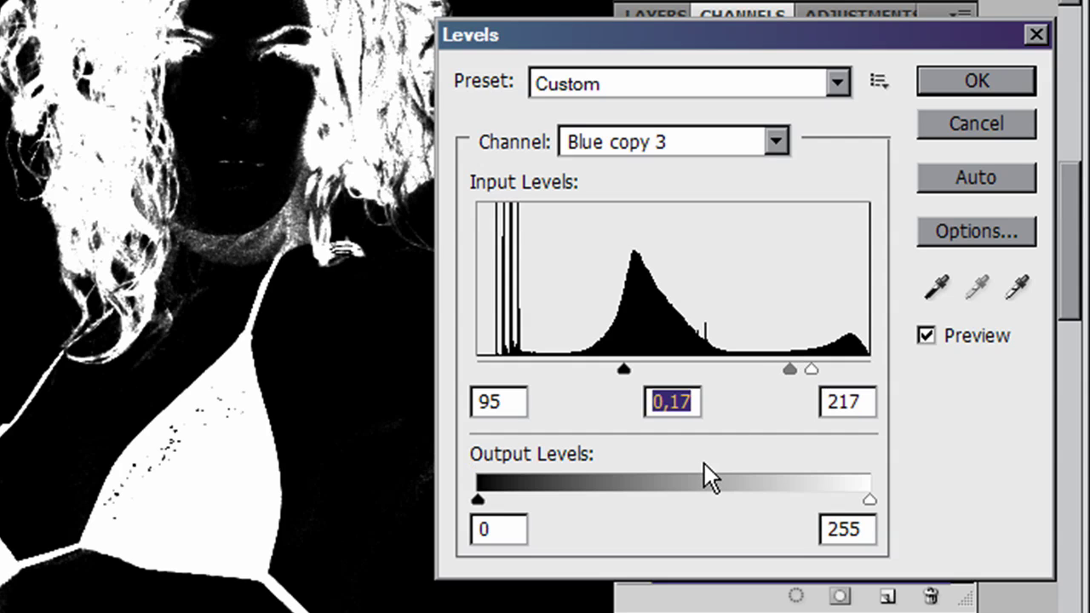
pyautogui.moveTo(787, 366); pyautogui.dragTo(779, 365)
pyautogui.moveTo(623, 369); pyautogui.dragTo(671, 368)
pyautogui.moveTo(787, 366)
pyautogui.mouseDown()
pyautogui.moveTo(775, 366)
pyautogui.moveTo(826, 372)
pyautogui.moveTo(771, 371)
pyautogui.moveTo(802, 370)
pyautogui.mouseUp()
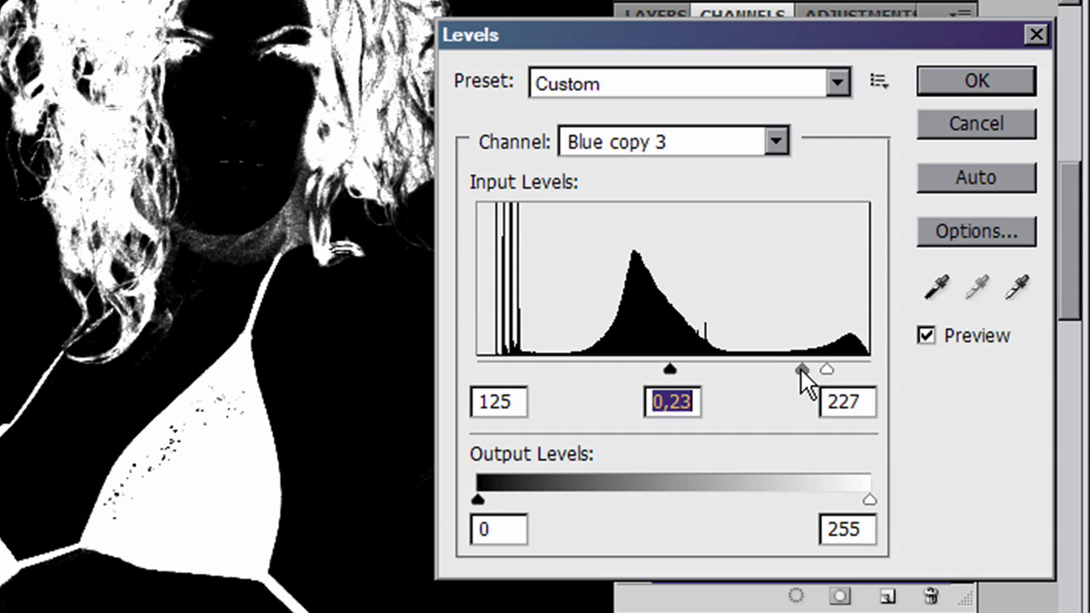
pyautogui.click(988, 82)
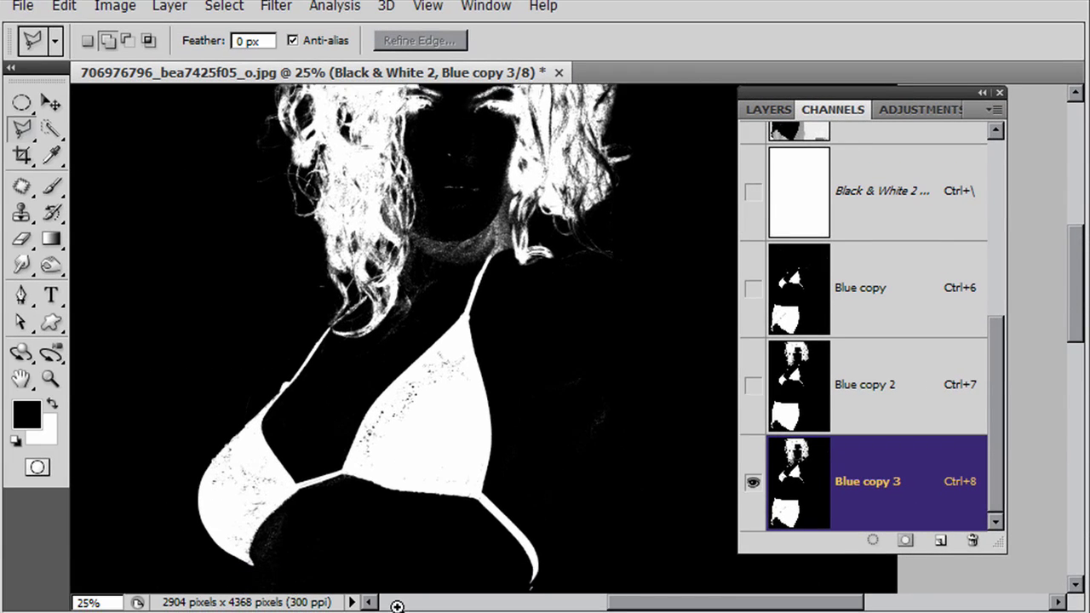
# Step: Zoom in on the lower-left bikini and set up the Brush tool's size and hardness
pyautogui.moveTo(146, 297); pyautogui.dragTo(397, 570)
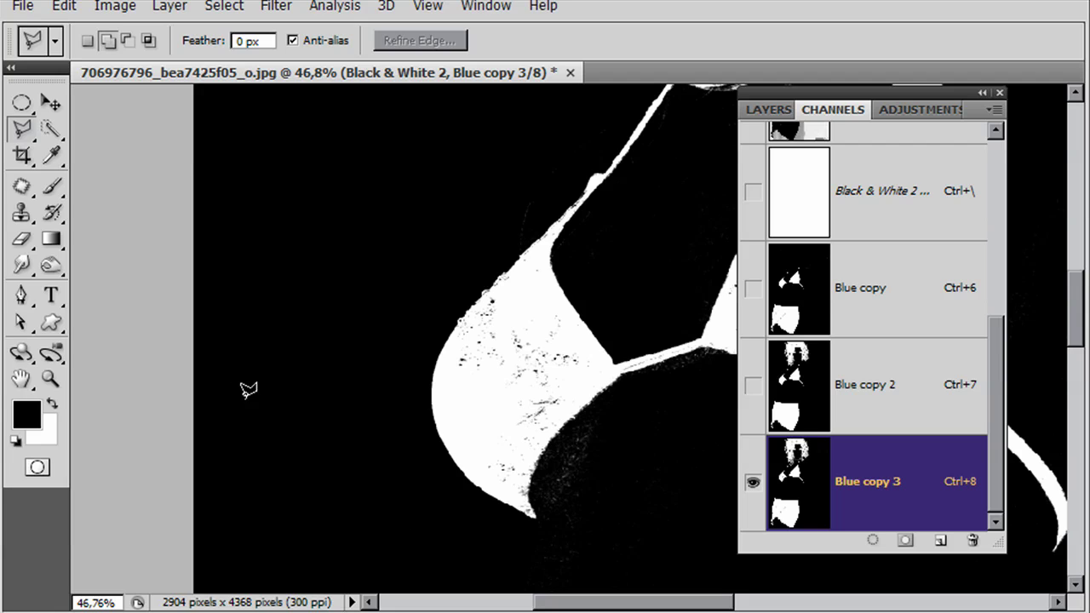
pyautogui.click(57, 186)
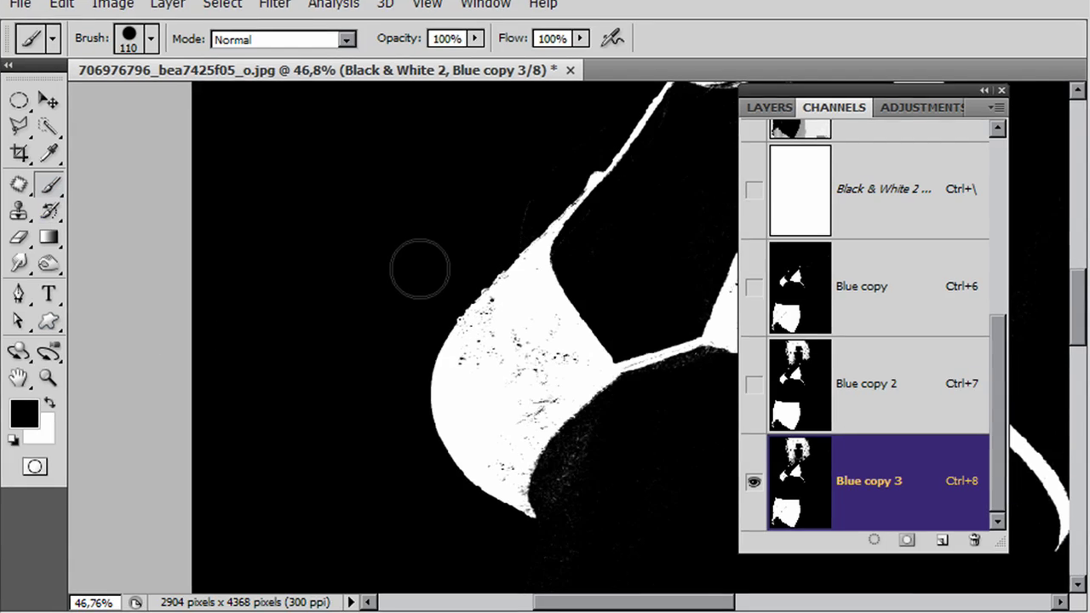
pyautogui.rightClick(420, 269)
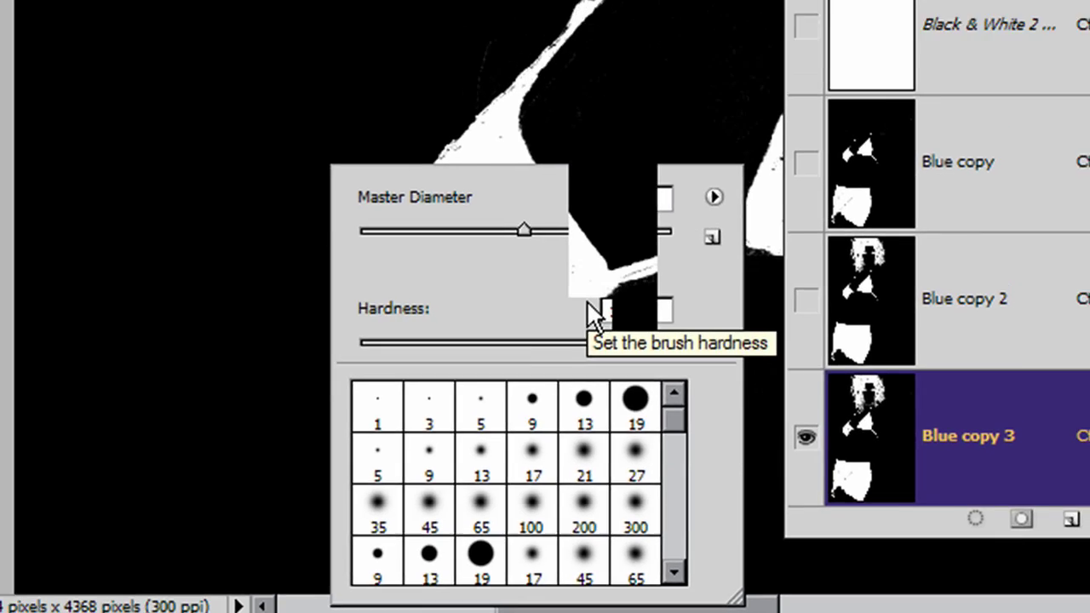
pyautogui.press('Return')
pyautogui.click(404, 218)
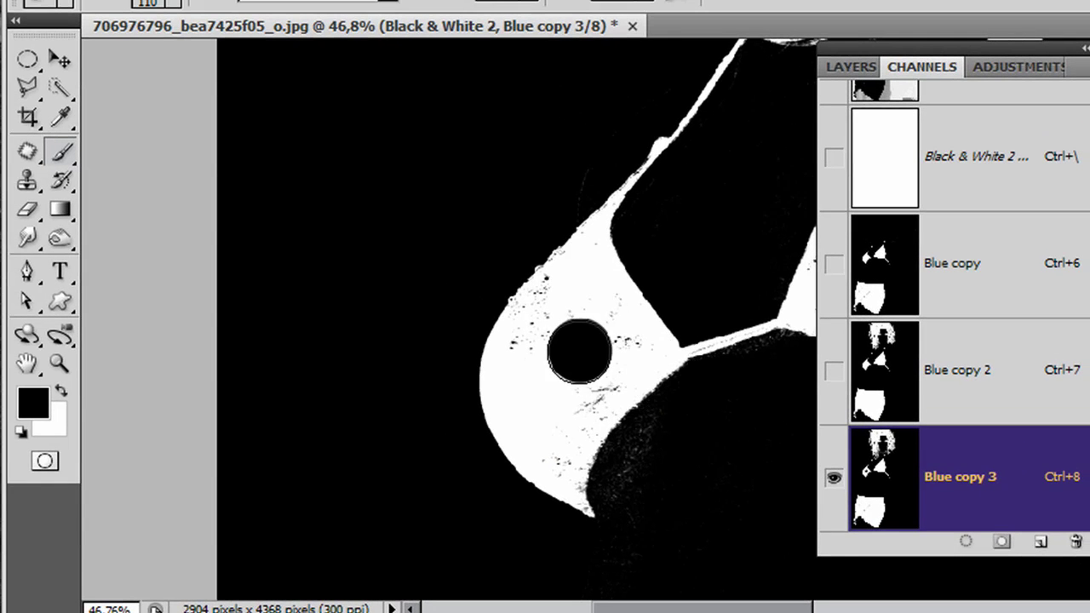
pyautogui.hotkey('ctrl', 'z')
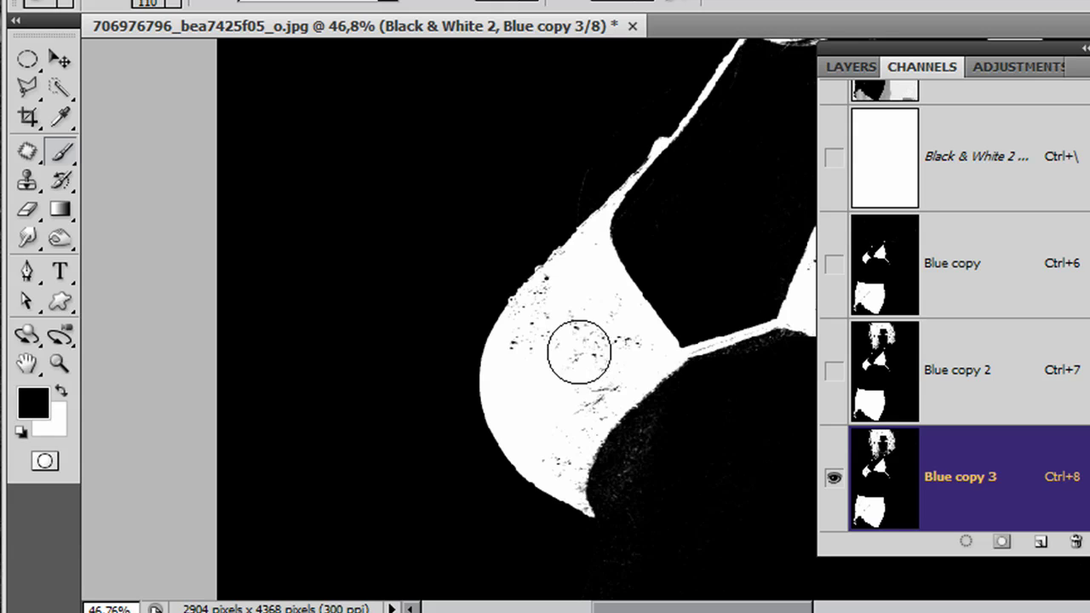
# Step: Paint white over the speckles in the lower and upper bikini cups
pyautogui.click(60, 389)
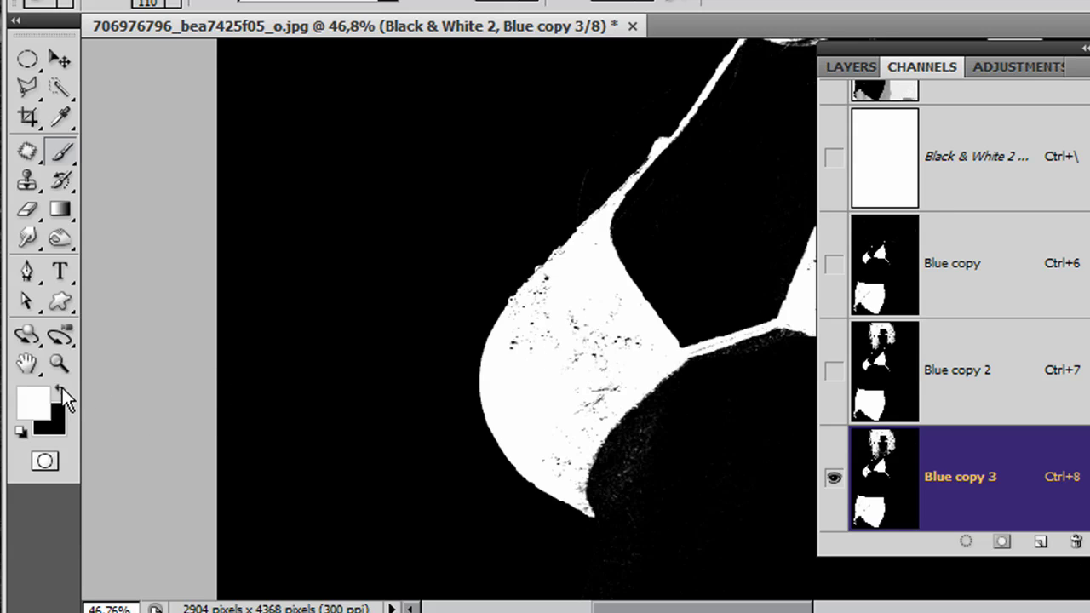
pyautogui.moveTo(594, 362)
pyautogui.mouseDown()
pyautogui.moveTo(607, 321)
pyautogui.moveTo(575, 319)
pyautogui.moveTo(536, 360)
pyautogui.moveTo(556, 297)
pyautogui.moveTo(541, 318)
pyautogui.moveTo(587, 381)
pyautogui.mouseUp()
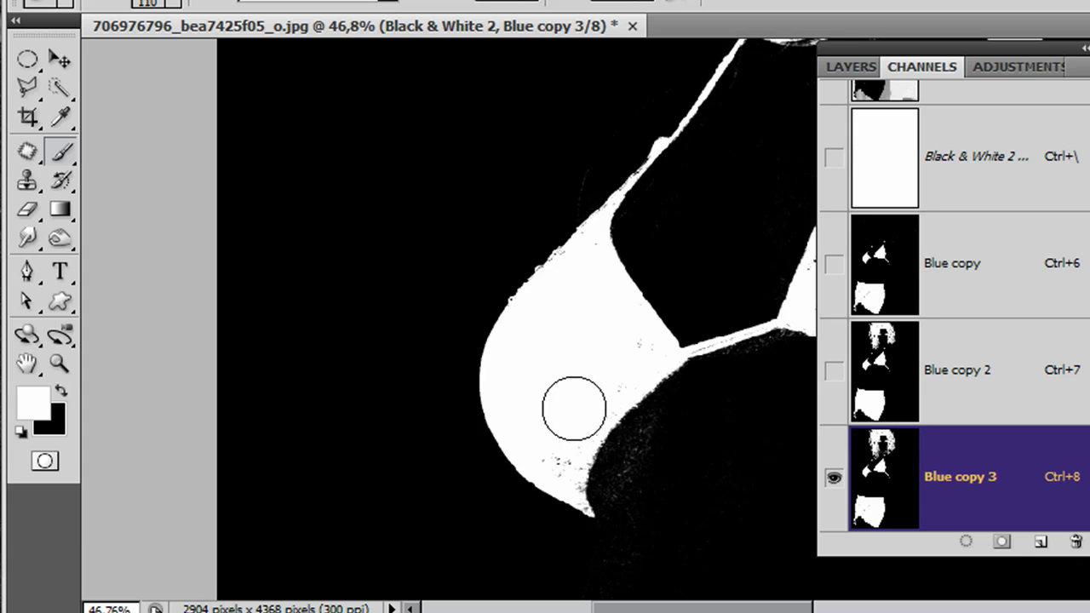
pyautogui.moveTo(560, 448); pyautogui.dragTo(575, 414)
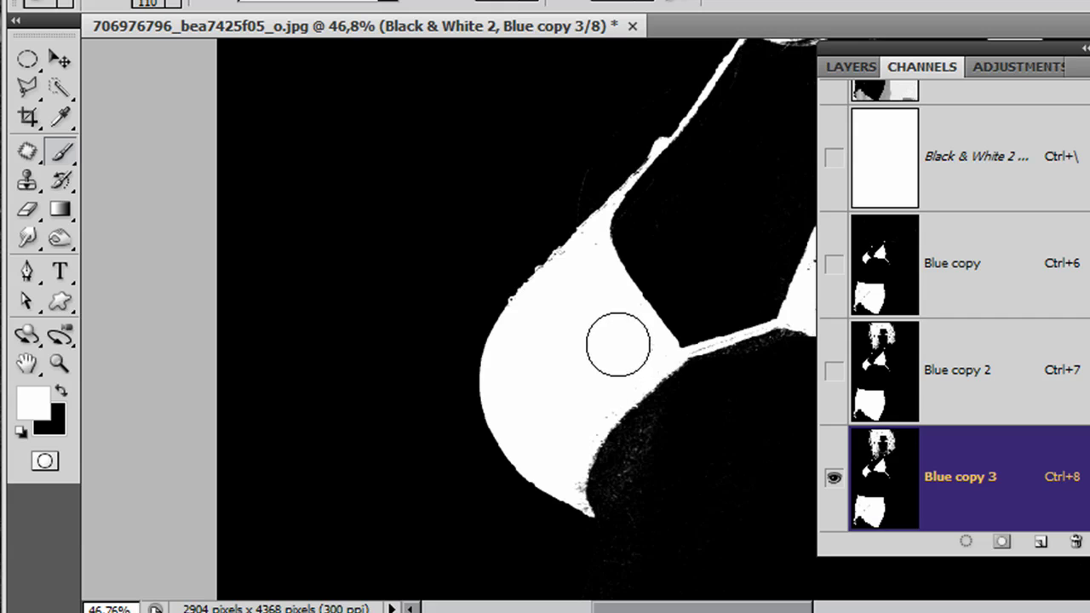
pyautogui.moveTo(687, 241); pyautogui.dragTo(206, 347)
pyautogui.moveTo(455, 307); pyautogui.dragTo(574, 195)
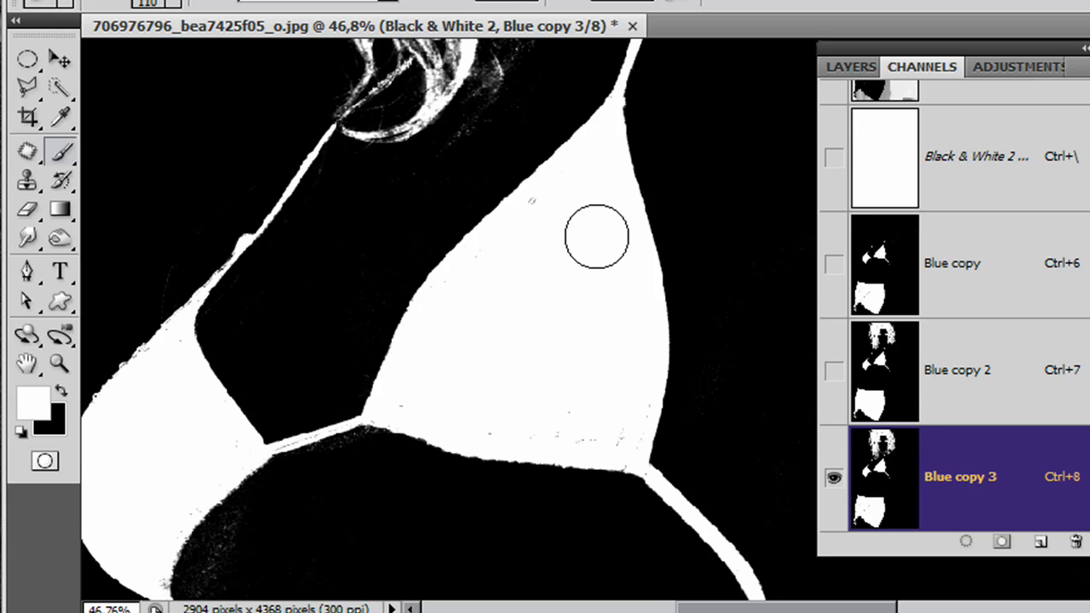
pyautogui.moveTo(307, 336); pyautogui.dragTo(405, 138)
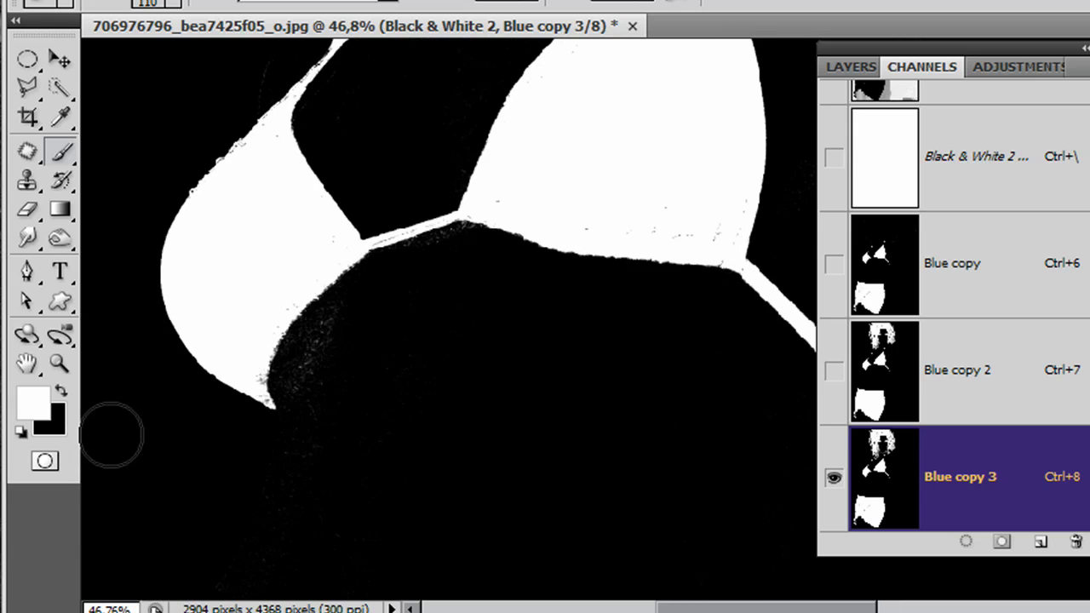
# Step: Paint black over the grey speckled skin below the bikini band
pyautogui.press('x')
pyautogui.moveTo(290, 400)
pyautogui.mouseDown()
pyautogui.moveTo(329, 390)
pyautogui.moveTo(316, 369)
pyautogui.moveTo(333, 338)
pyautogui.moveTo(418, 302)
pyautogui.moveTo(431, 268)
pyautogui.moveTo(455, 255)
pyautogui.moveTo(421, 266)
pyautogui.mouseUp()
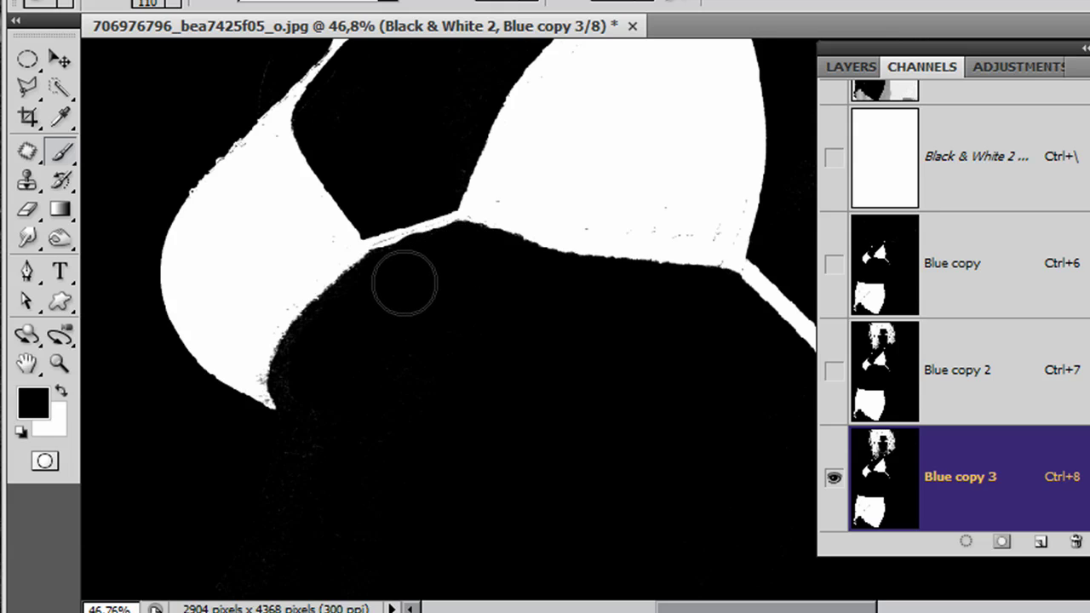
pyautogui.moveTo(418, 277)
pyautogui.mouseDown()
pyautogui.moveTo(401, 309)
pyautogui.moveTo(347, 346)
pyautogui.moveTo(317, 384)
pyautogui.mouseUp()
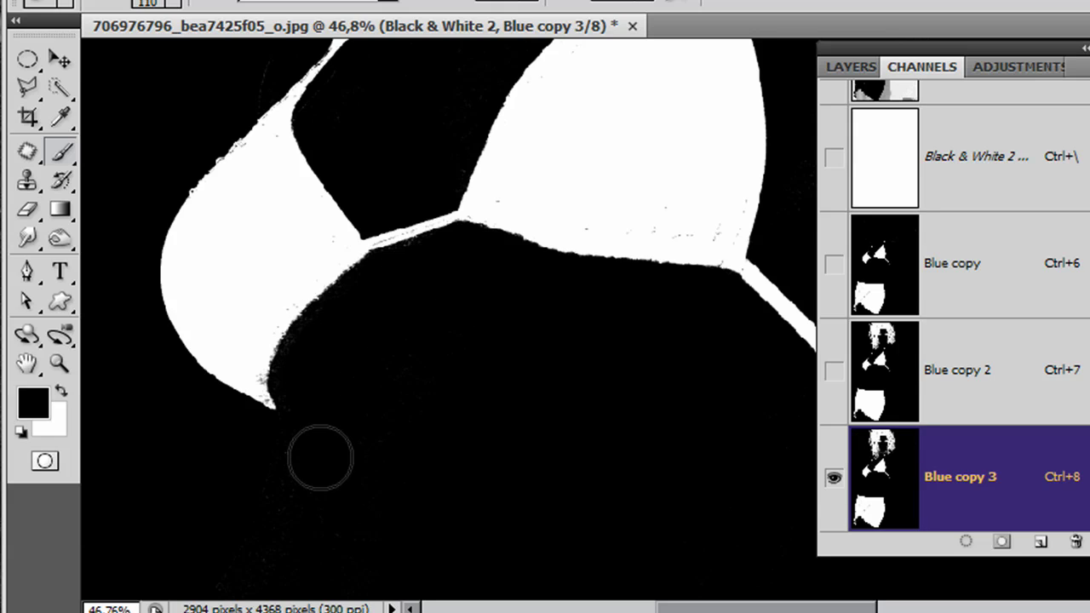
# Step: Paint black over the hair loop, the area beside the neck, and the face and hair
pyautogui.press('space')
pyautogui.moveTo(448, 151)
pyautogui.mouseDown()
pyautogui.moveTo(407, 318)
pyautogui.moveTo(295, 430)
pyautogui.mouseUp()
pyautogui.moveTo(365, 216); pyautogui.dragTo(316, 438)
pyautogui.moveTo(296, 234)
pyautogui.mouseDown()
pyautogui.moveTo(382, 355)
pyautogui.moveTo(338, 454)
pyautogui.mouseUp()
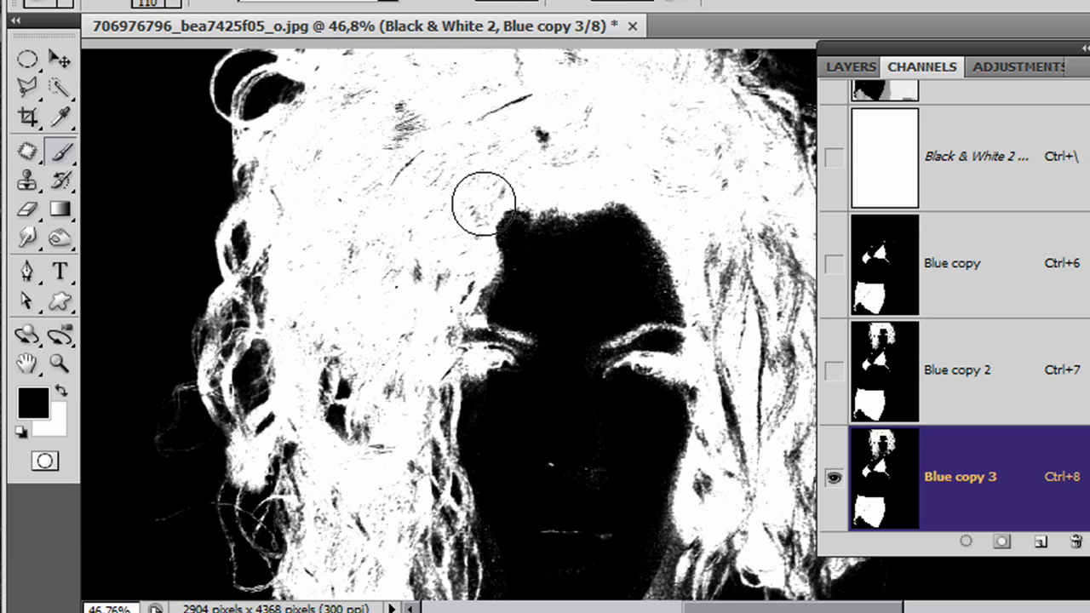
pyautogui.moveTo(433, 321); pyautogui.dragTo(360, 171)
pyautogui.moveTo(348, 448)
pyautogui.mouseDown()
pyautogui.moveTo(371, 422)
pyautogui.moveTo(445, 237)
pyautogui.moveTo(420, 433)
pyautogui.moveTo(540, 221)
pyautogui.moveTo(346, 393)
pyautogui.moveTo(304, 390)
pyautogui.moveTo(425, 314)
pyautogui.moveTo(247, 328)
pyautogui.moveTo(321, 302)
pyautogui.moveTo(249, 248)
pyautogui.moveTo(156, 277)
pyautogui.moveTo(409, 257)
pyautogui.moveTo(599, 180)
pyautogui.moveTo(541, 93)
pyautogui.moveTo(478, 47)
pyautogui.moveTo(146, 26)
pyautogui.moveTo(235, 26)
pyautogui.moveTo(160, 39)
pyautogui.mouseUp()
pyautogui.moveTo(585, 161); pyautogui.dragTo(346, 135)
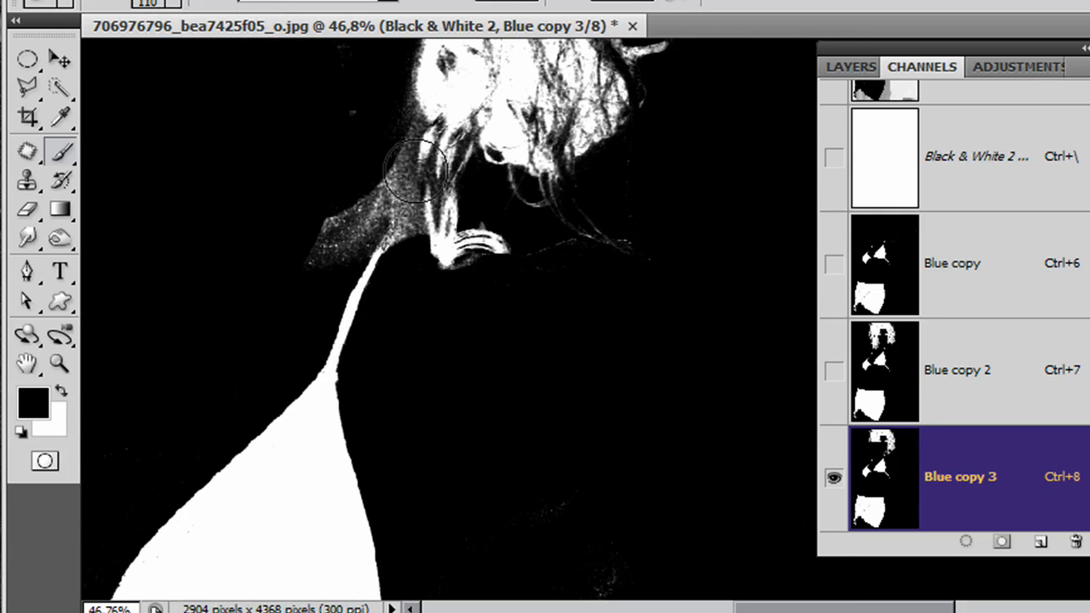
pyautogui.moveTo(353, 207)
pyautogui.mouseDown()
pyautogui.moveTo(414, 196)
pyautogui.moveTo(405, 220)
pyautogui.moveTo(466, 241)
pyautogui.moveTo(465, 253)
pyautogui.moveTo(686, 219)
pyautogui.moveTo(625, 177)
pyautogui.moveTo(462, 176)
pyautogui.moveTo(509, 136)
pyautogui.moveTo(816, 112)
pyautogui.moveTo(357, 100)
pyautogui.moveTo(339, 65)
pyautogui.mouseUp()
pyautogui.moveTo(430, 104); pyautogui.dragTo(529, 296)
pyautogui.moveTo(461, 213)
pyautogui.mouseDown()
pyautogui.moveTo(574, 97)
pyautogui.moveTo(742, 29)
pyautogui.moveTo(94, 73)
pyautogui.moveTo(103, 123)
pyautogui.moveTo(345, 141)
pyautogui.mouseUp()
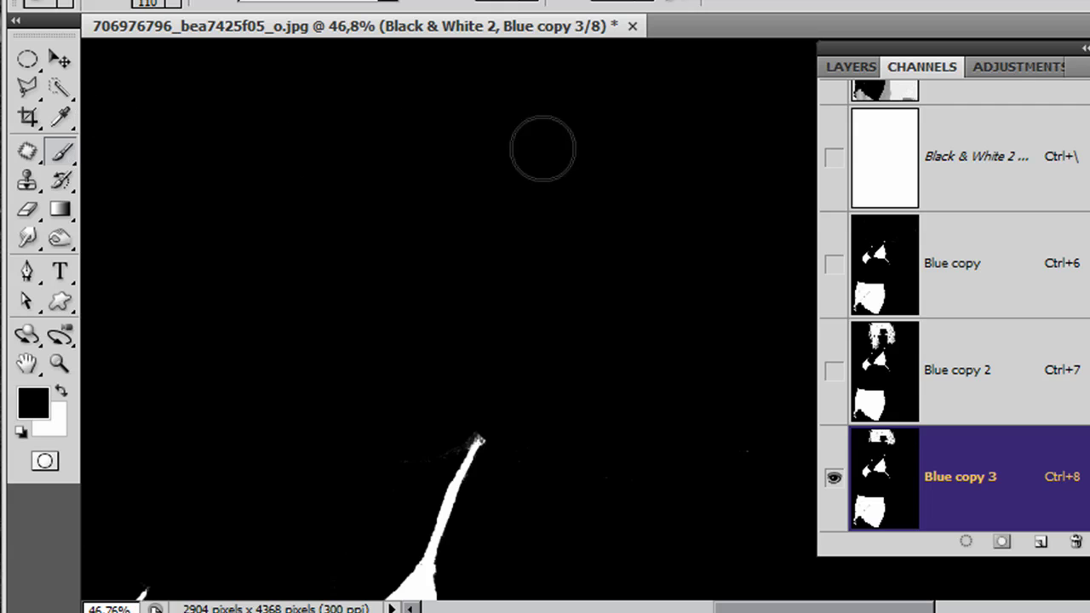
pyautogui.moveTo(386, 507); pyautogui.dragTo(409, 312)
pyautogui.moveTo(238, 484); pyautogui.dragTo(307, 300)
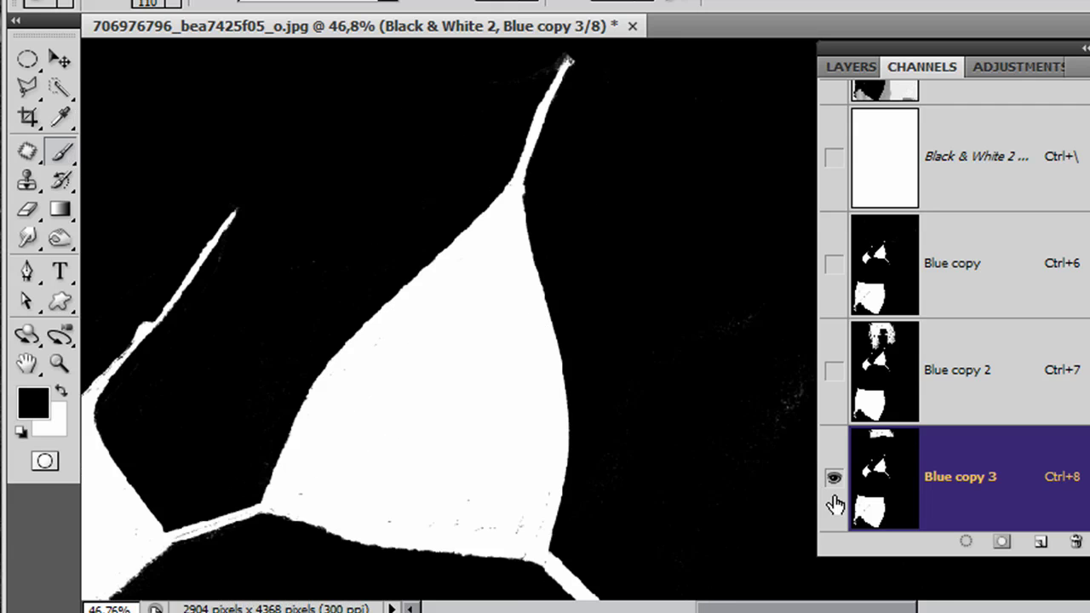
# Step: Paint white over the black specks on the lower bikini, diagonal line and left edge
pyautogui.moveTo(773, 418); pyautogui.dragTo(412, 271)
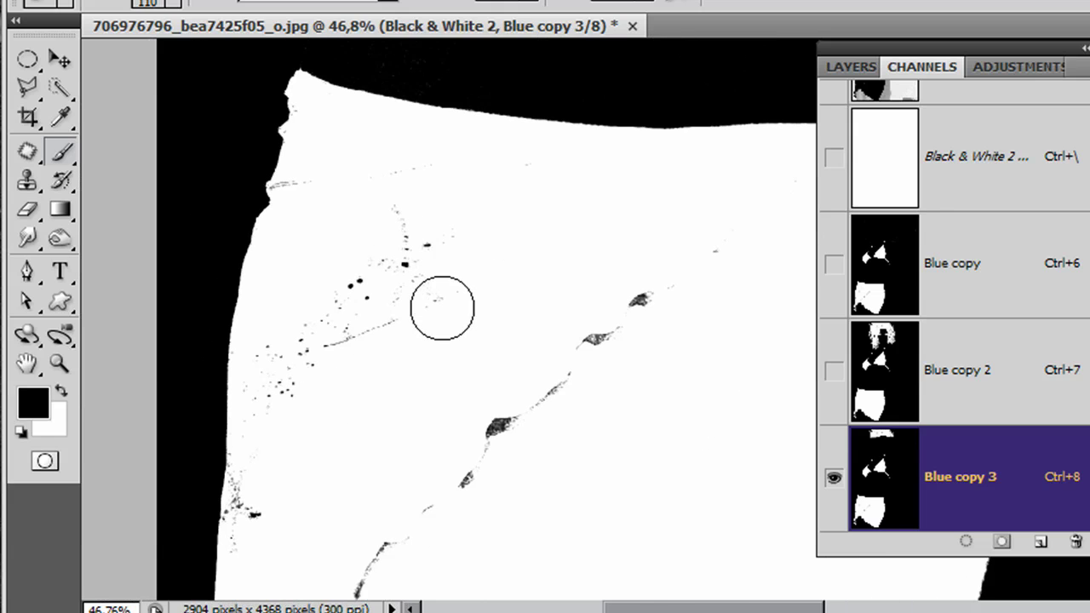
pyautogui.press('x')
pyautogui.moveTo(429, 312)
pyautogui.mouseDown()
pyautogui.moveTo(444, 254)
pyautogui.moveTo(411, 345)
pyautogui.moveTo(413, 253)
pyautogui.moveTo(343, 384)
pyautogui.moveTo(285, 406)
pyautogui.moveTo(283, 512)
pyautogui.moveTo(274, 518)
pyautogui.moveTo(258, 489)
pyautogui.mouseUp()
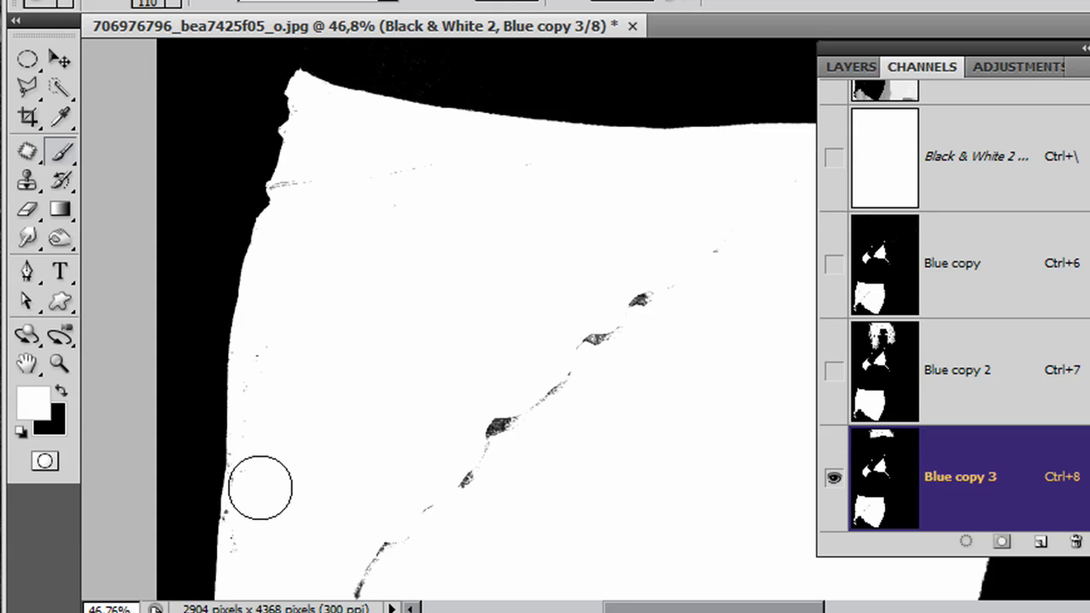
pyautogui.moveTo(366, 503)
pyautogui.mouseDown()
pyautogui.moveTo(362, 577)
pyautogui.moveTo(456, 455)
pyautogui.moveTo(673, 247)
pyautogui.moveTo(691, 282)
pyautogui.moveTo(298, 191)
pyautogui.moveTo(389, 190)
pyautogui.mouseUp()
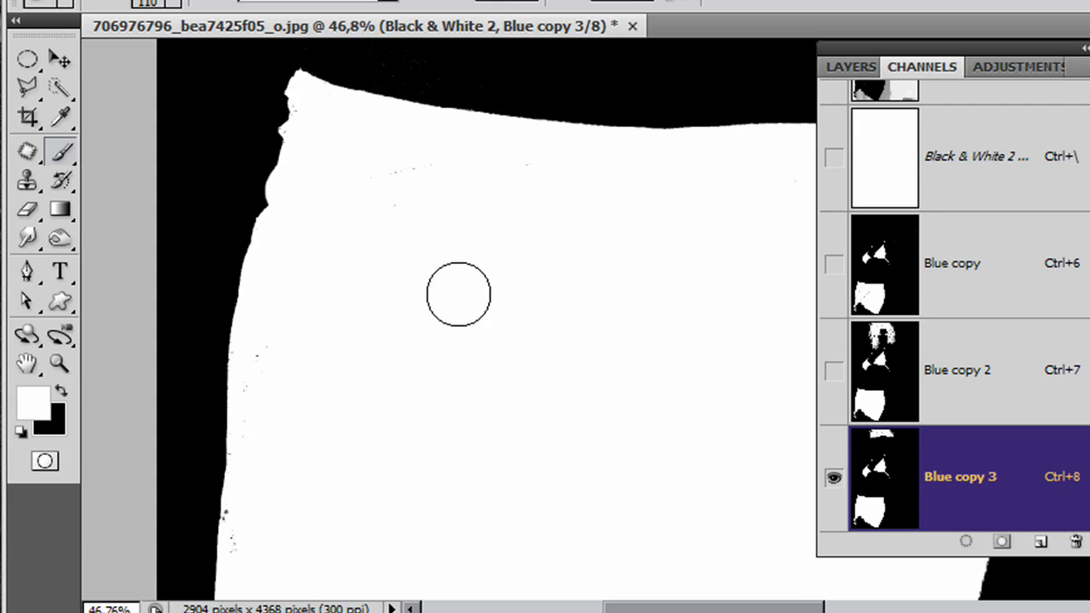
pyautogui.moveTo(458, 295); pyautogui.dragTo(408, 211)
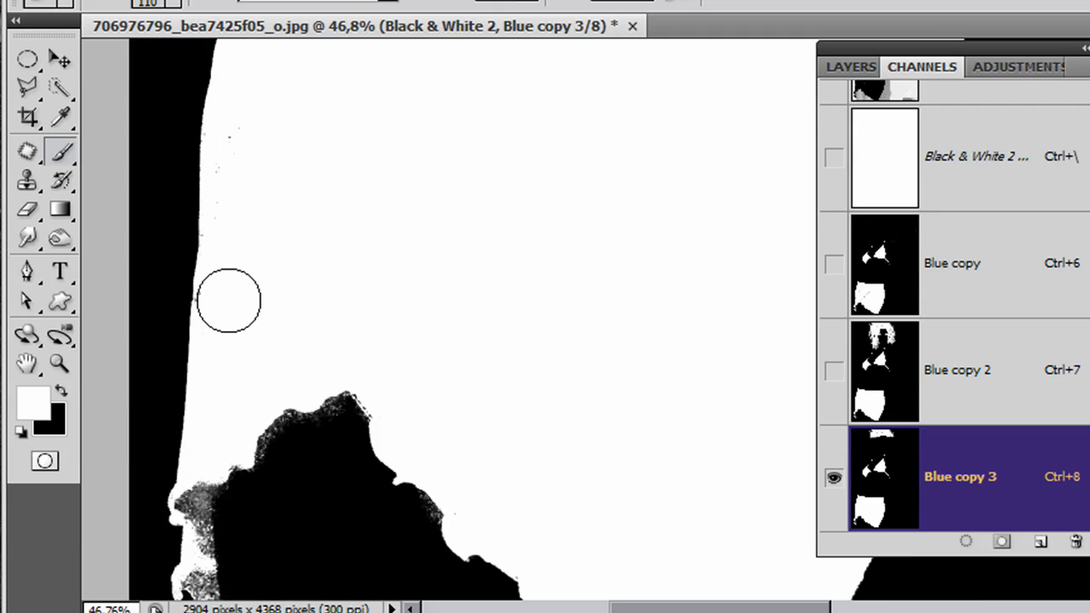
pyautogui.moveTo(562, 319); pyautogui.dragTo(458, 308)
pyautogui.moveTo(445, 234); pyautogui.dragTo(535, 267)
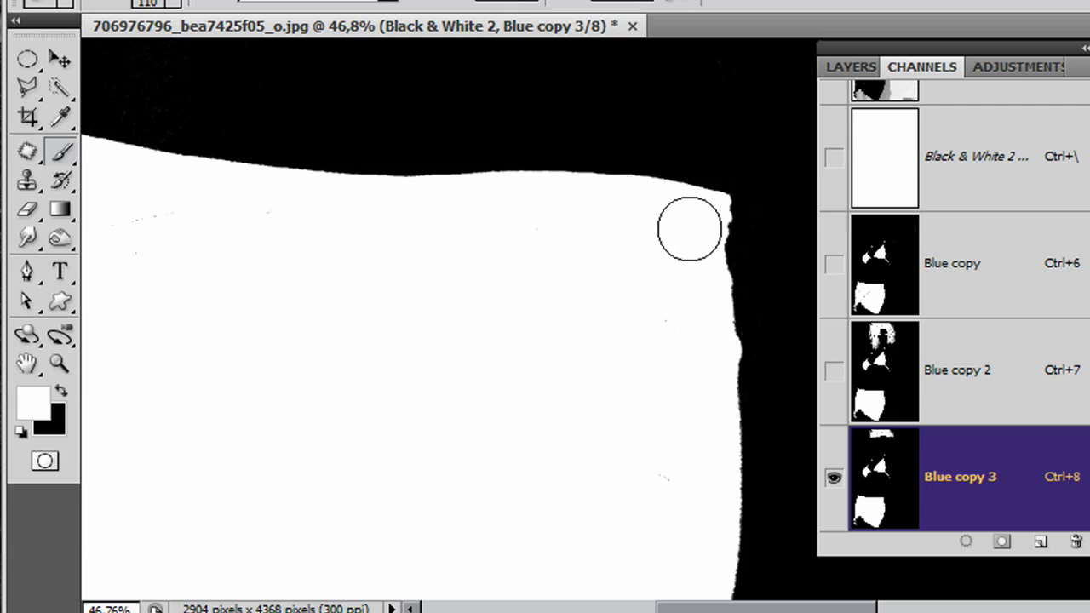
pyautogui.moveTo(435, 404)
pyautogui.mouseDown()
pyautogui.moveTo(457, 363)
pyautogui.moveTo(426, 296)
pyautogui.mouseUp()
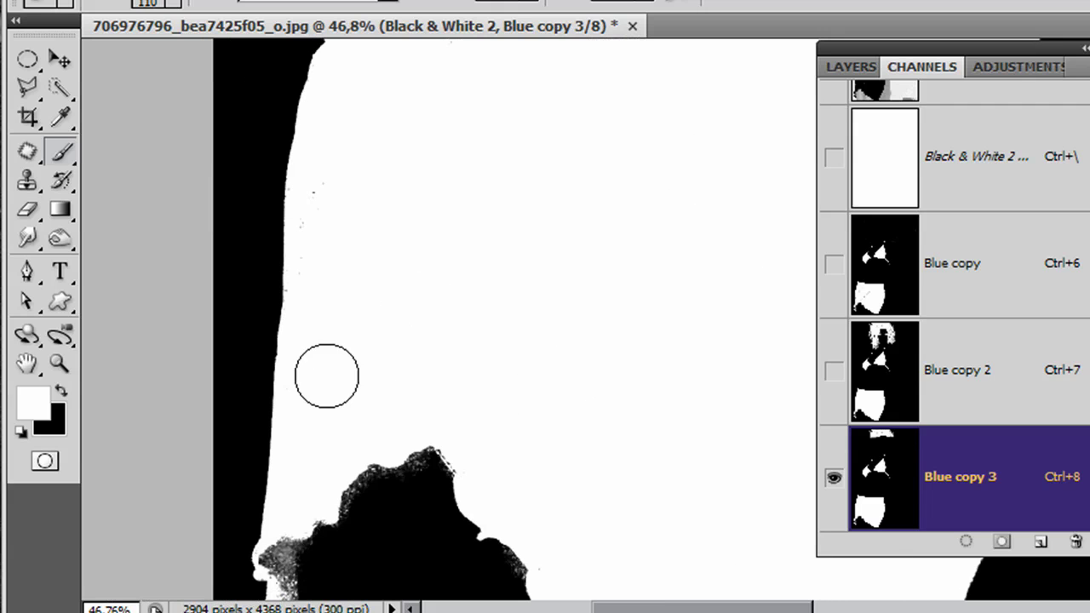
pyautogui.moveTo(323, 301)
pyautogui.mouseDown()
pyautogui.moveTo(331, 196)
pyautogui.moveTo(361, 141)
pyautogui.mouseUp()
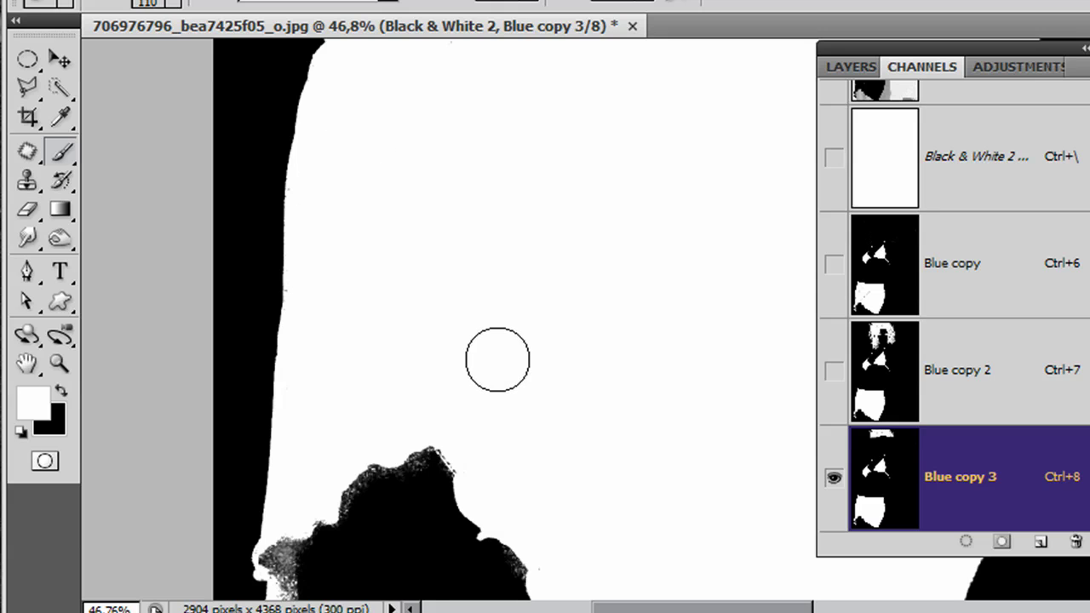
# Step: Zoom out to check the whole channel and load Blue copy 3 as a selection
pyautogui.moveTo(524, 291); pyautogui.dragTo(446, 428)
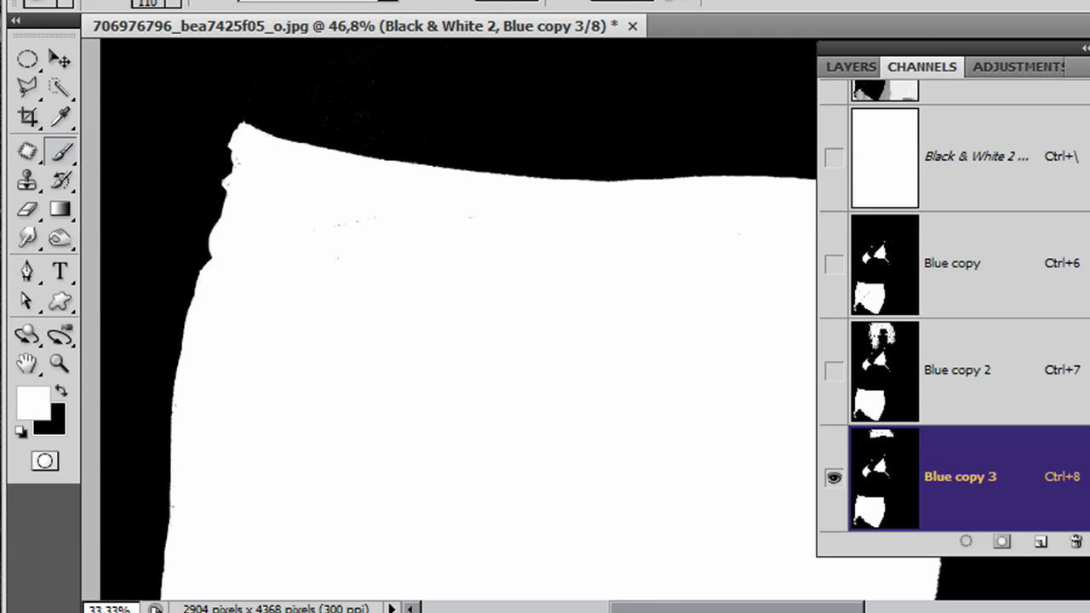
pyautogui.hotkey('ctrl', '-')
pyautogui.hotkey('ctrl', '-')
pyautogui.hotkey('ctrl', '-')
pyautogui.moveTo(718, 182); pyautogui.dragTo(528, 300)
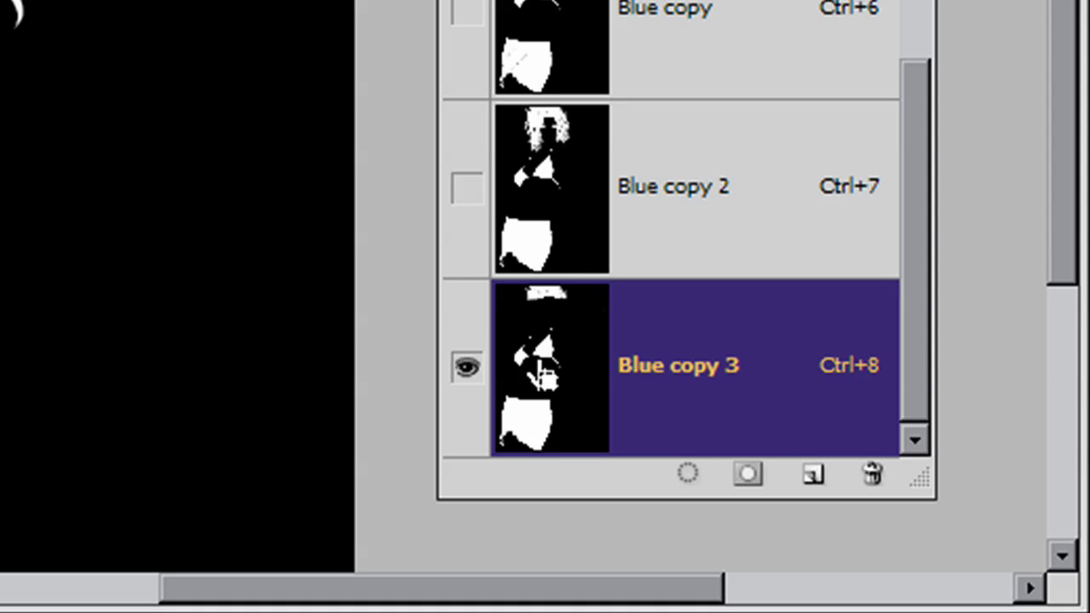
pyautogui.keyDown('ctrl'); pyautogui.click(550, 379); pyautogui.keyUp('ctrl')
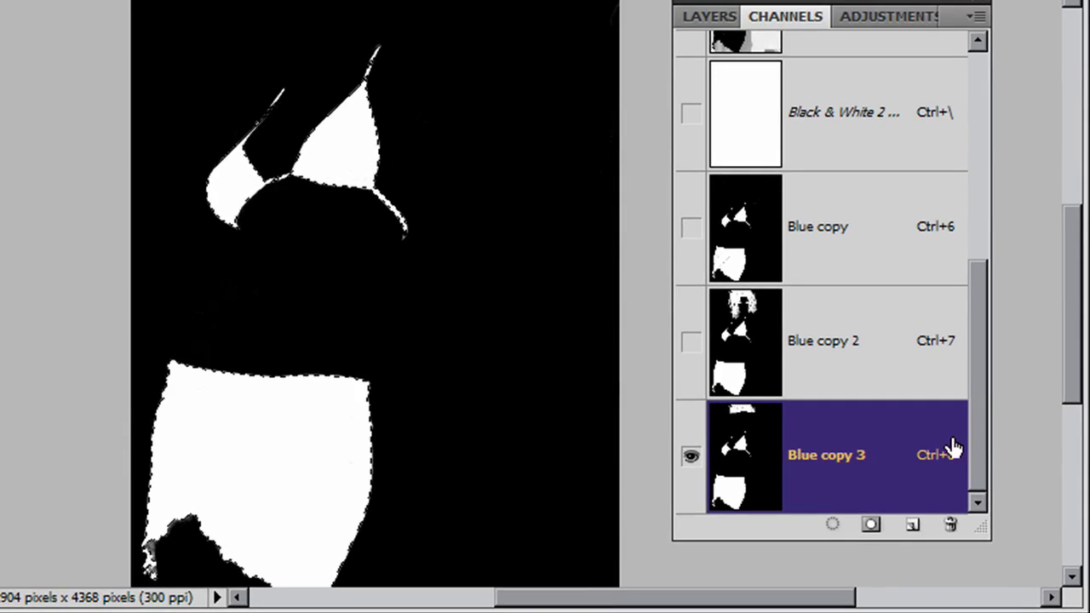
# Step: Return to the RGB composite and the Layers list, targeting the Black & White layer's mask
pyautogui.moveTo(973, 463); pyautogui.dragTo(976, 195)
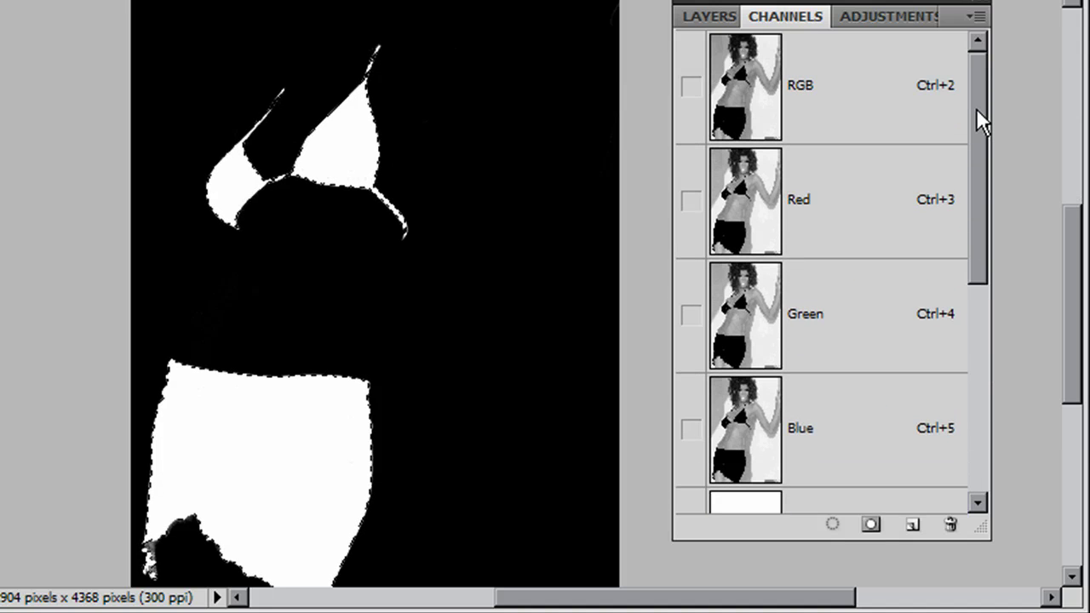
pyautogui.click(824, 79)
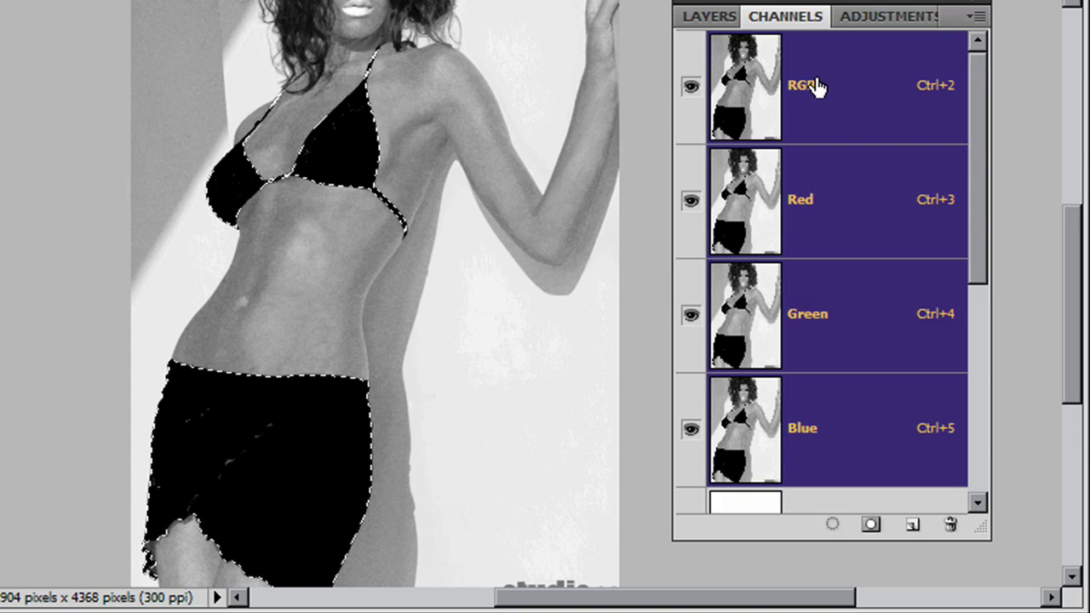
pyautogui.click(712, 19)
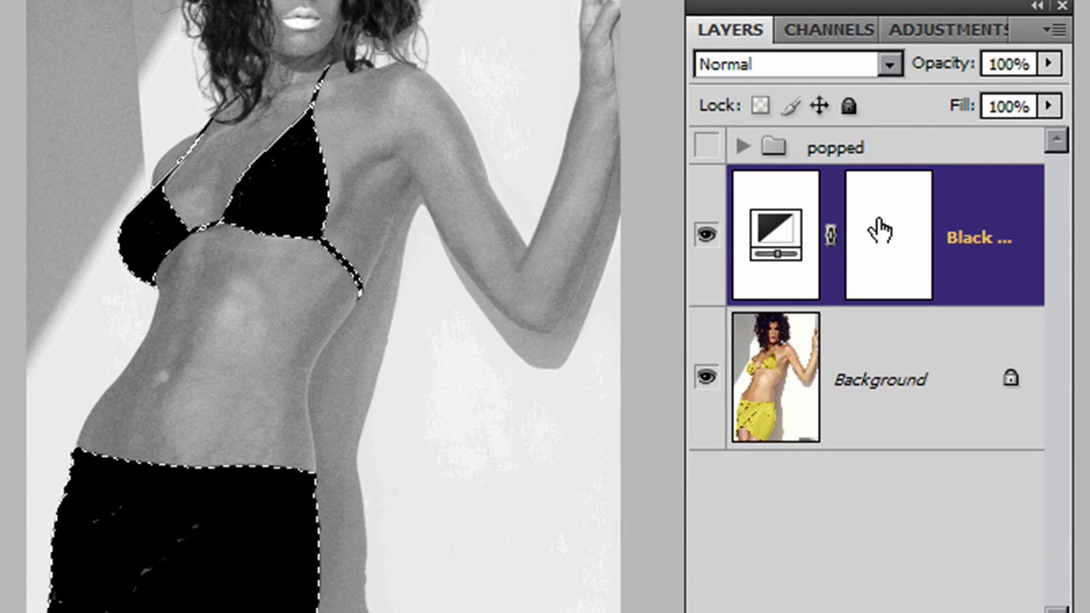
pyautogui.click(880, 230)
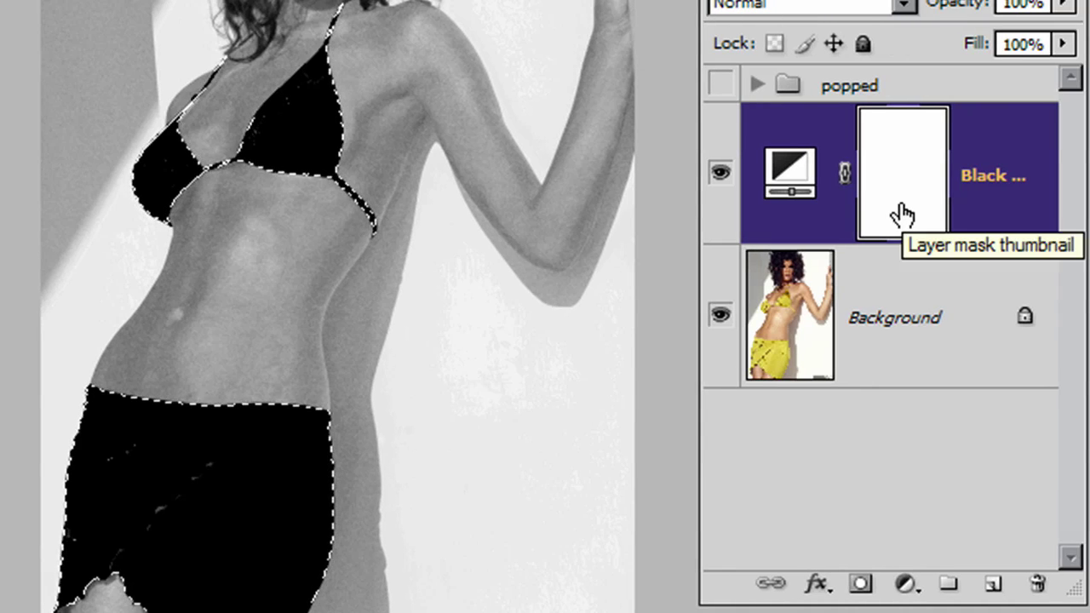
# Step: Fill the bikini selection with black on the Black & White mask, then deselect
pyautogui.click(902, 215)
pyautogui.press('Delete')
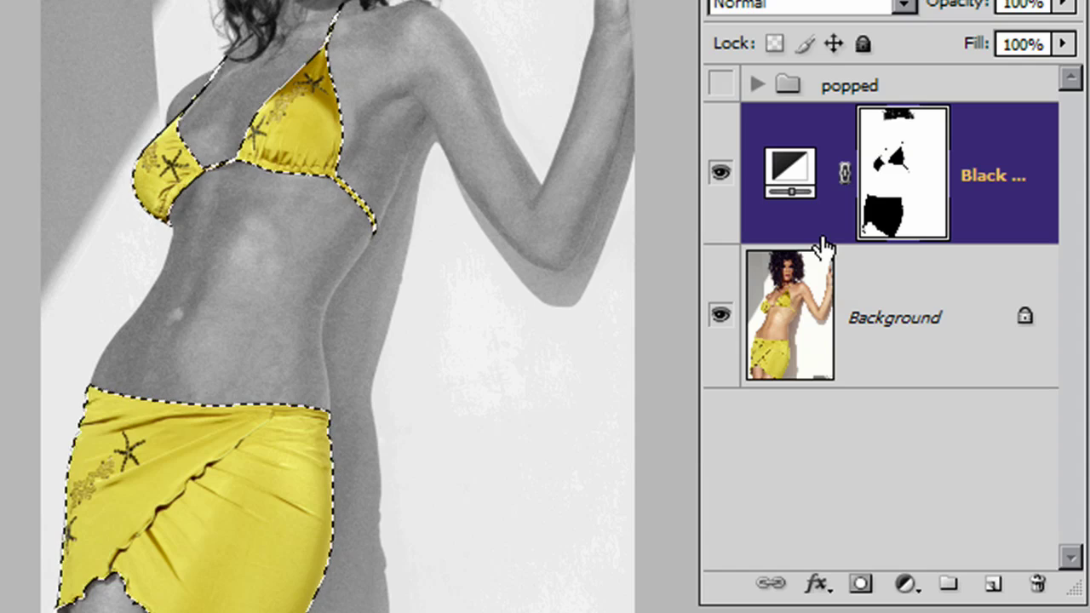
pyautogui.hotkey('ctrl', 'd')
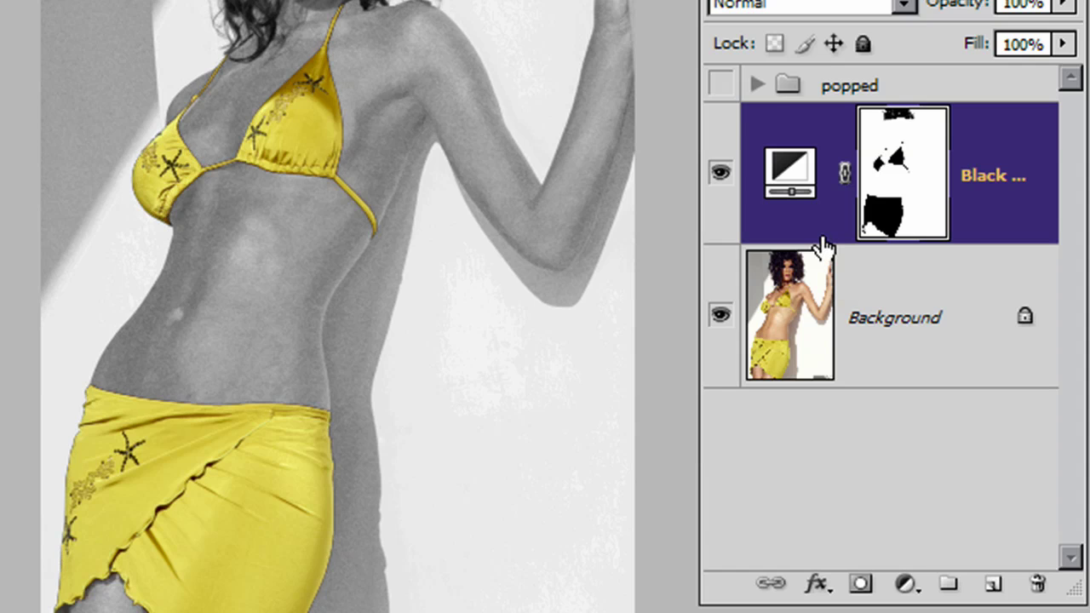
# Step: Open the Black & White settings and preview presets such as Blue Filter, Darker and Lighter
pyautogui.doubleClick(790, 174)
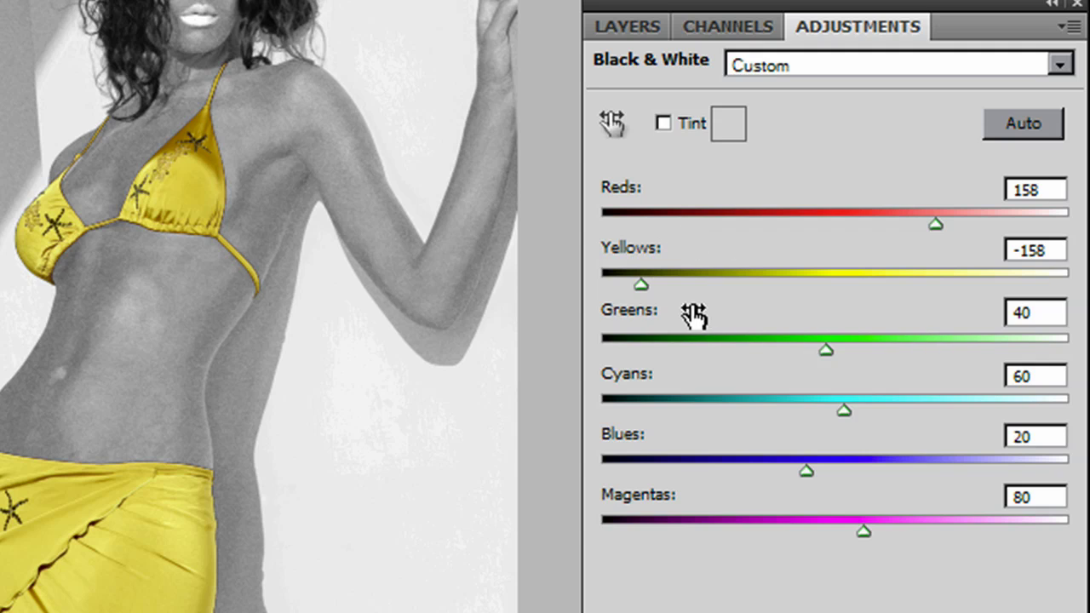
pyautogui.click(917, 65)
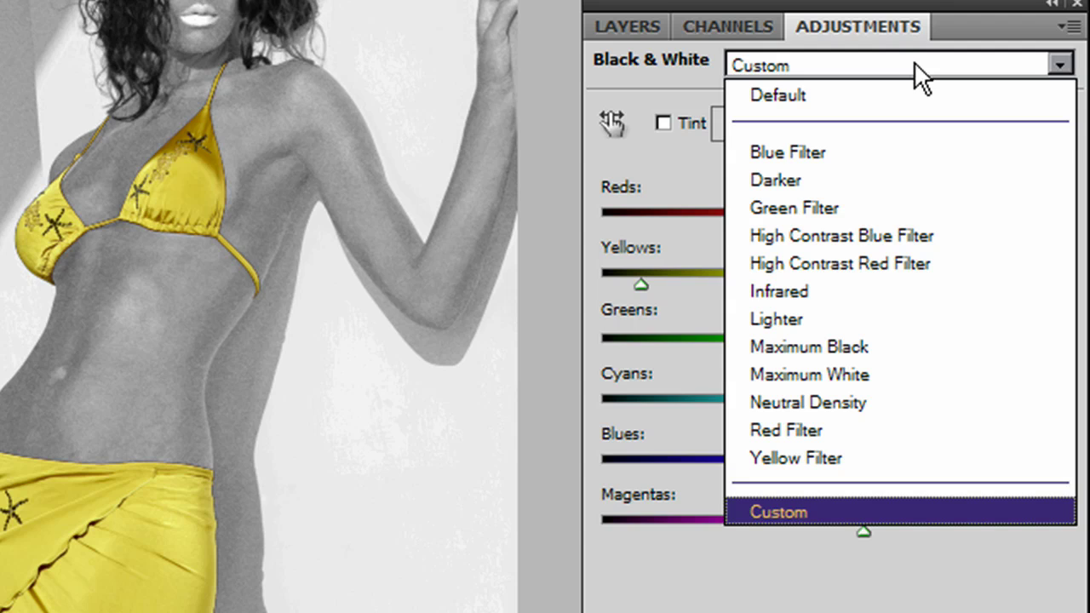
pyautogui.click(915, 170)
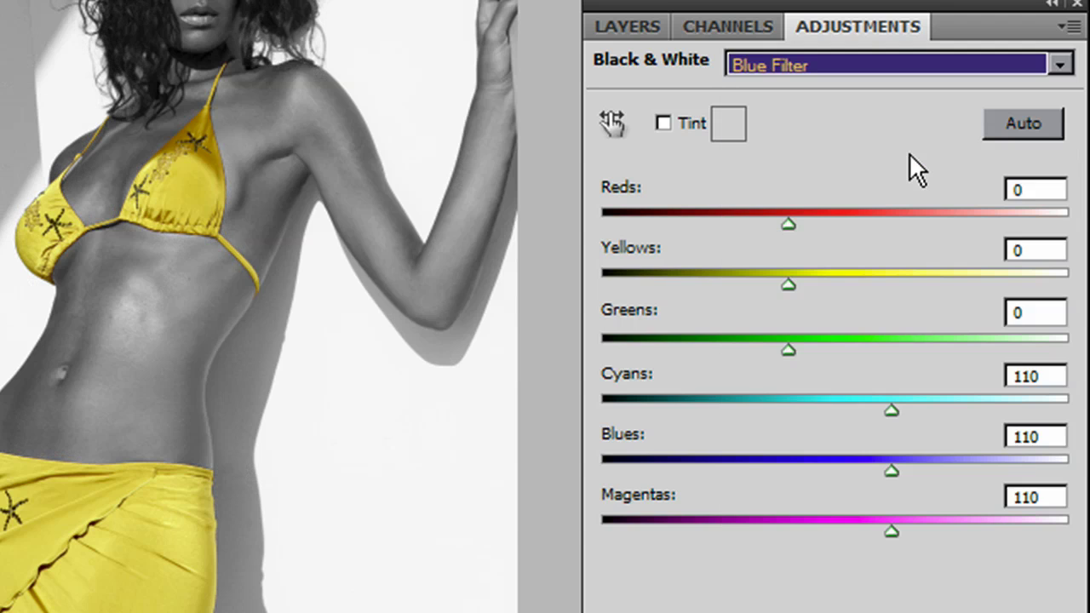
pyautogui.click(1019, 64)
pyautogui.click(1018, 64)
pyautogui.click(1019, 64)
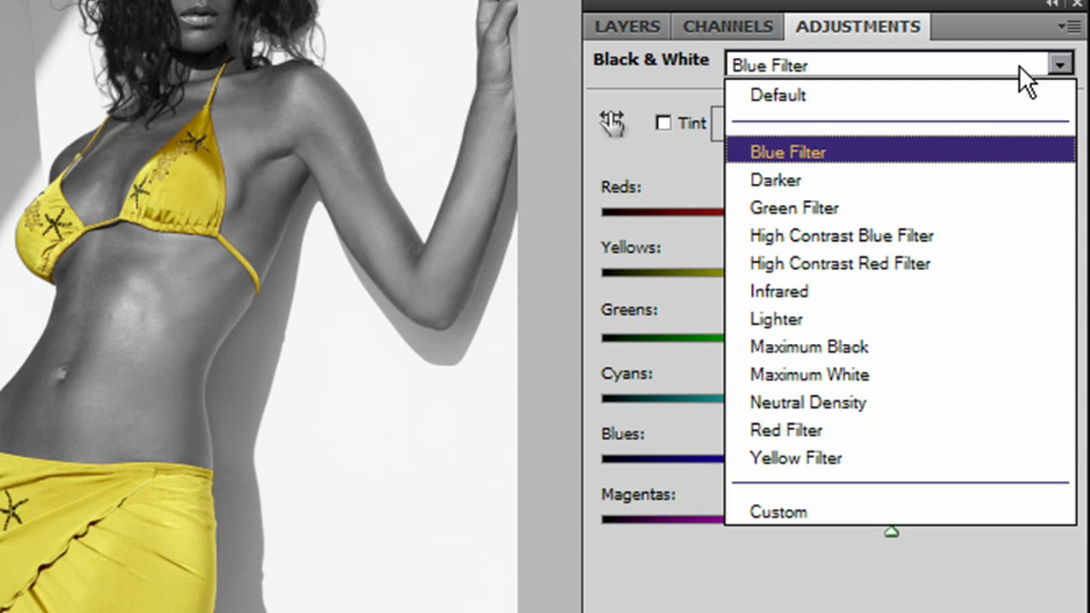
pyautogui.click(978, 175)
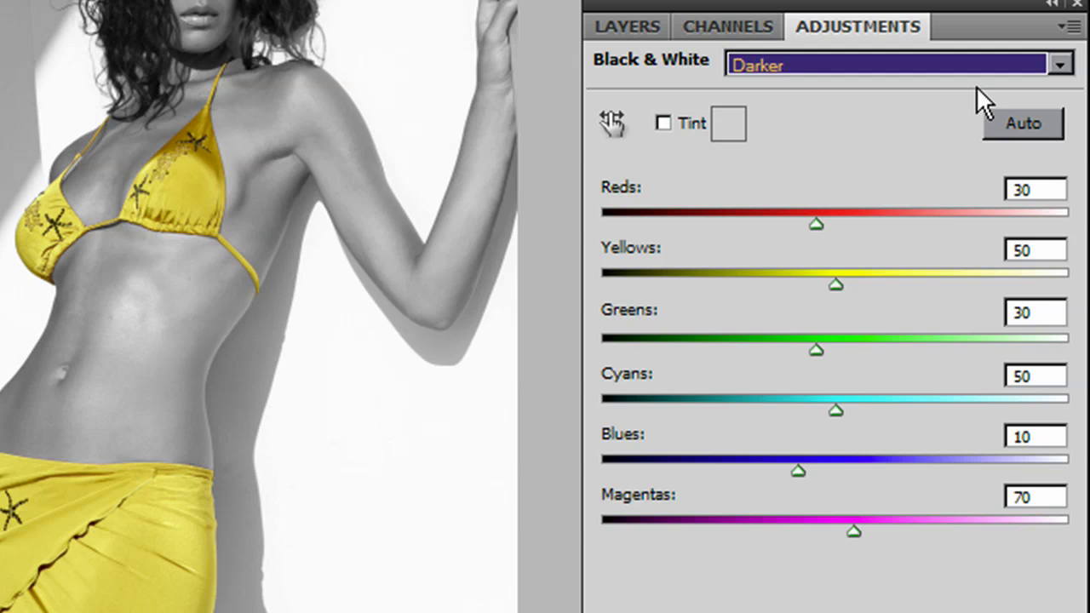
pyautogui.press('Up')
pyautogui.press('Down')
pyautogui.press('Down')
pyautogui.press('Down')
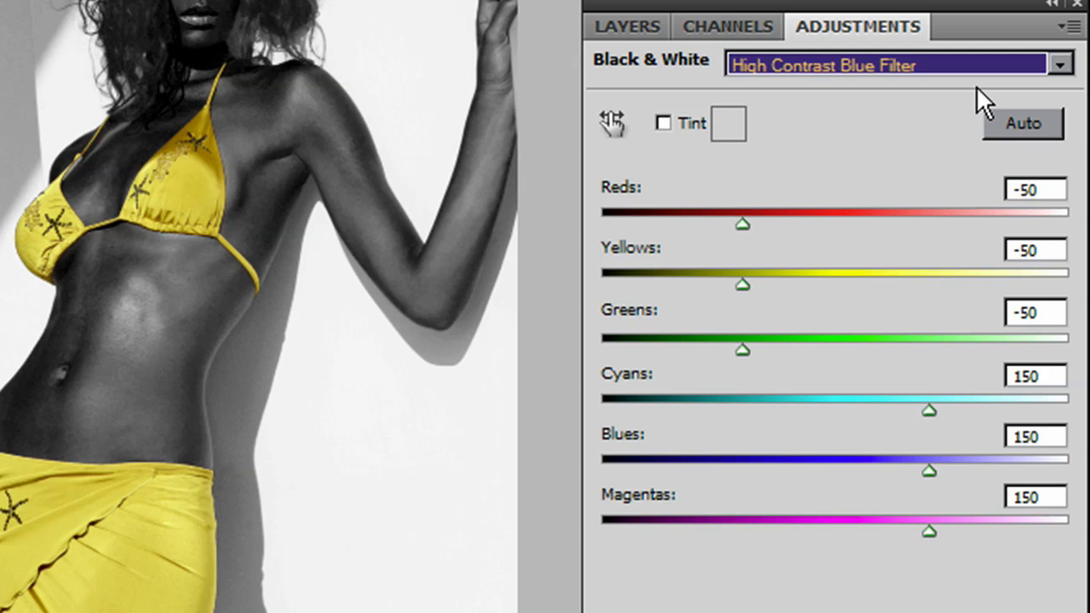
pyautogui.press('Down')
pyautogui.press('Down')
pyautogui.press('Down')
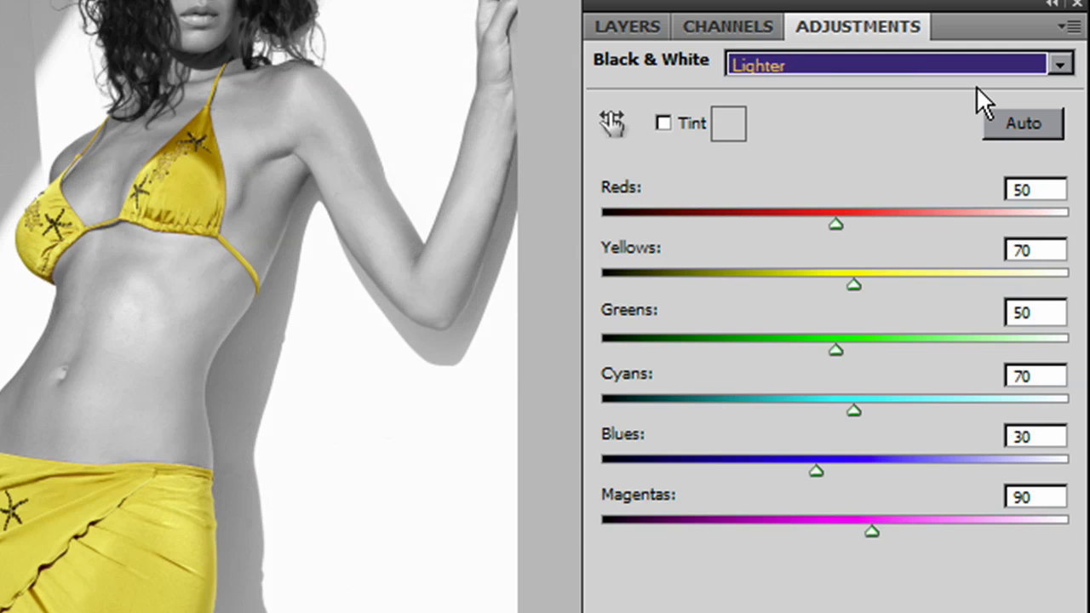
pyautogui.press('Down')
pyautogui.press('Down')
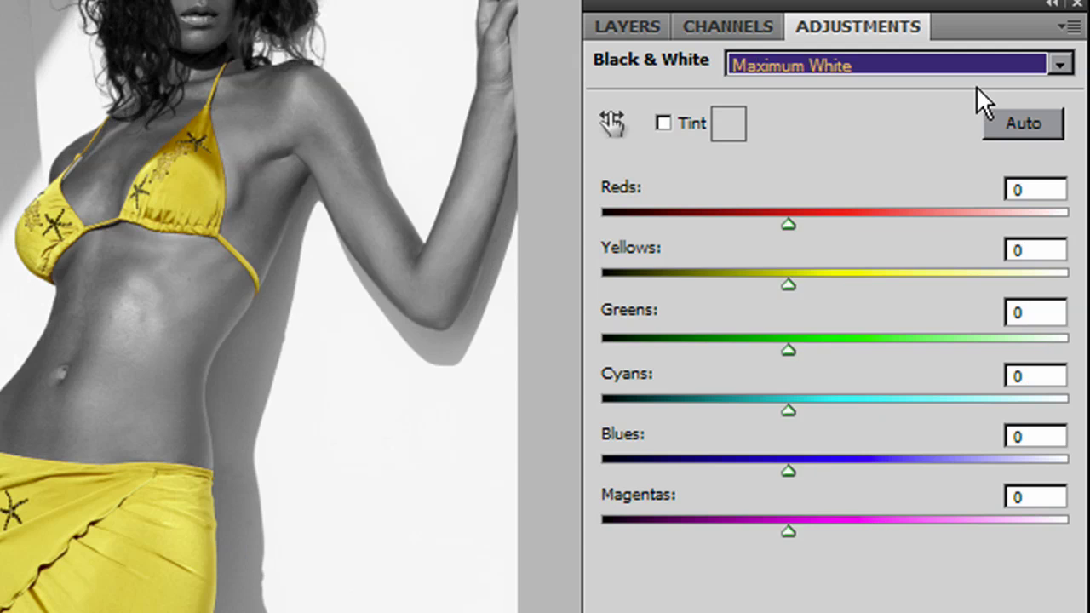
pyautogui.press('Up')
# Step: Experiment with the Reds and Yellows sliders, then settle on the Blue Filter preset
pyautogui.moveTo(788, 221); pyautogui.dragTo(742, 221)
pyautogui.moveTo(786, 283); pyautogui.dragTo(811, 283)
pyautogui.moveTo(744, 224); pyautogui.dragTo(777, 225)
pyautogui.moveTo(811, 284); pyautogui.dragTo(725, 284)
pyautogui.moveTo(777, 225); pyautogui.dragTo(844, 213)
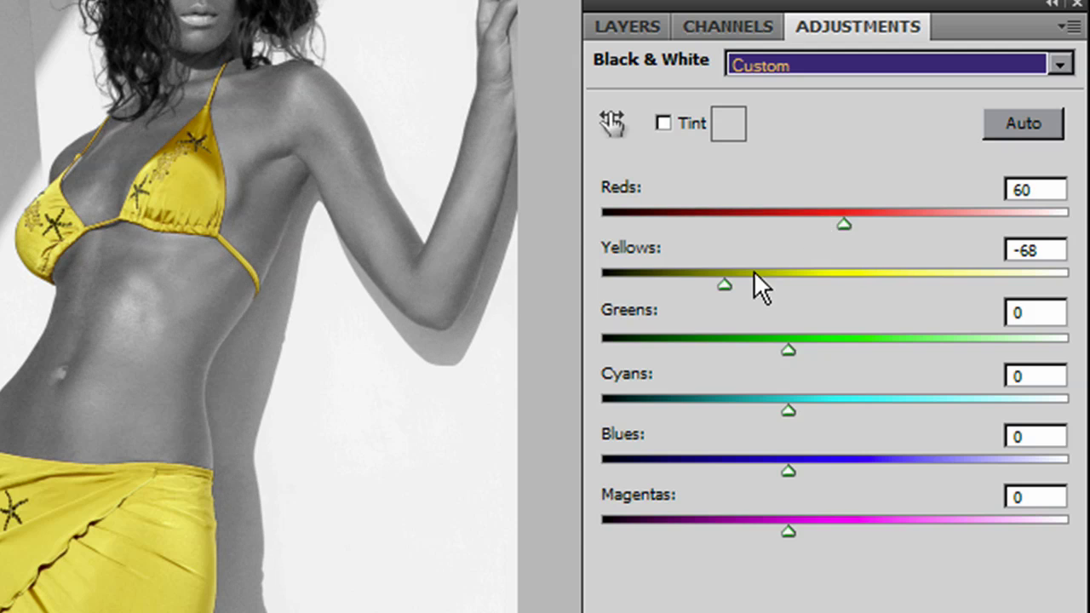
pyautogui.click(955, 61)
pyautogui.click(930, 150)
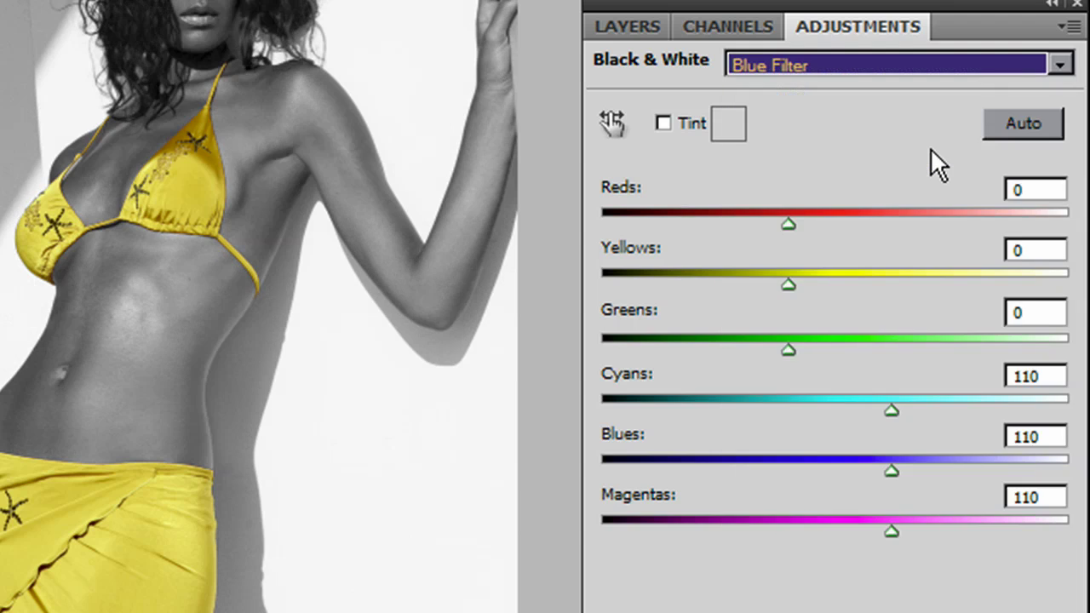